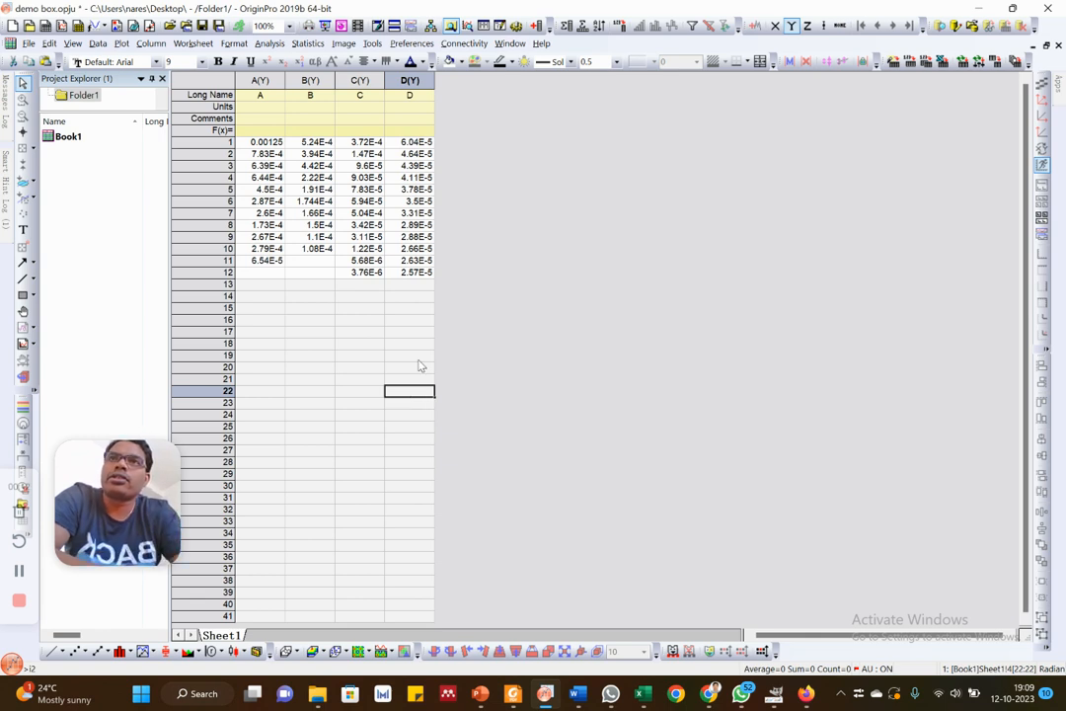
# Examine the data values in worksheet columns A, B, C and D
pyautogui.click(260, 79)
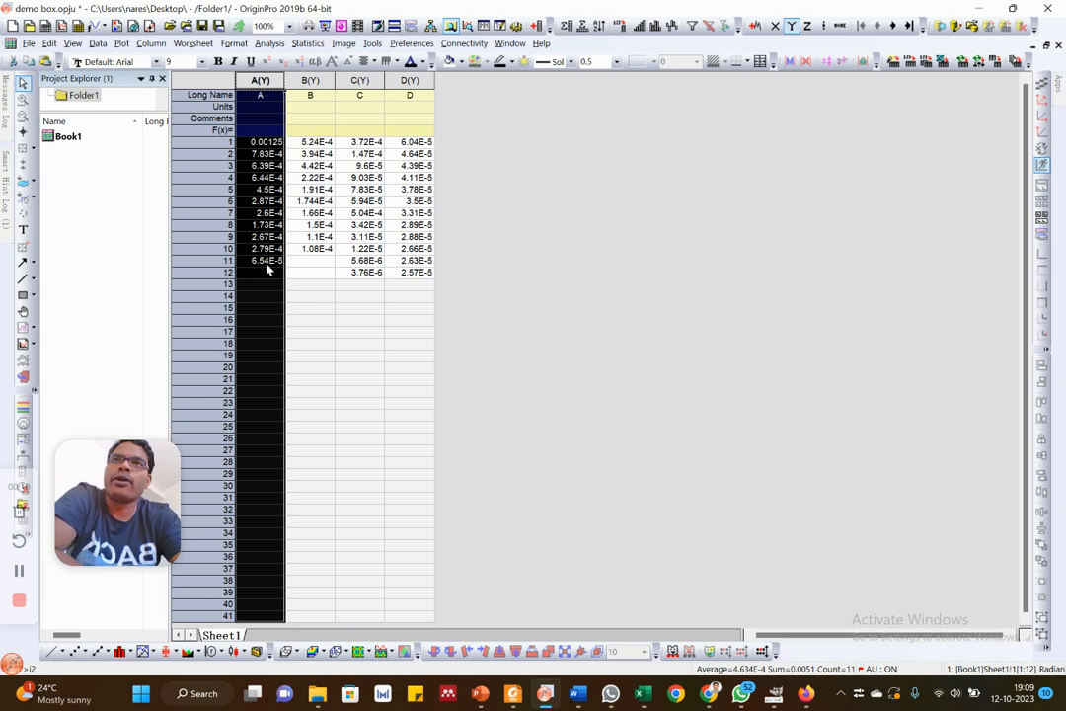
pyautogui.moveTo(314, 143); pyautogui.dragTo(316, 250)
pyautogui.click(317, 342)
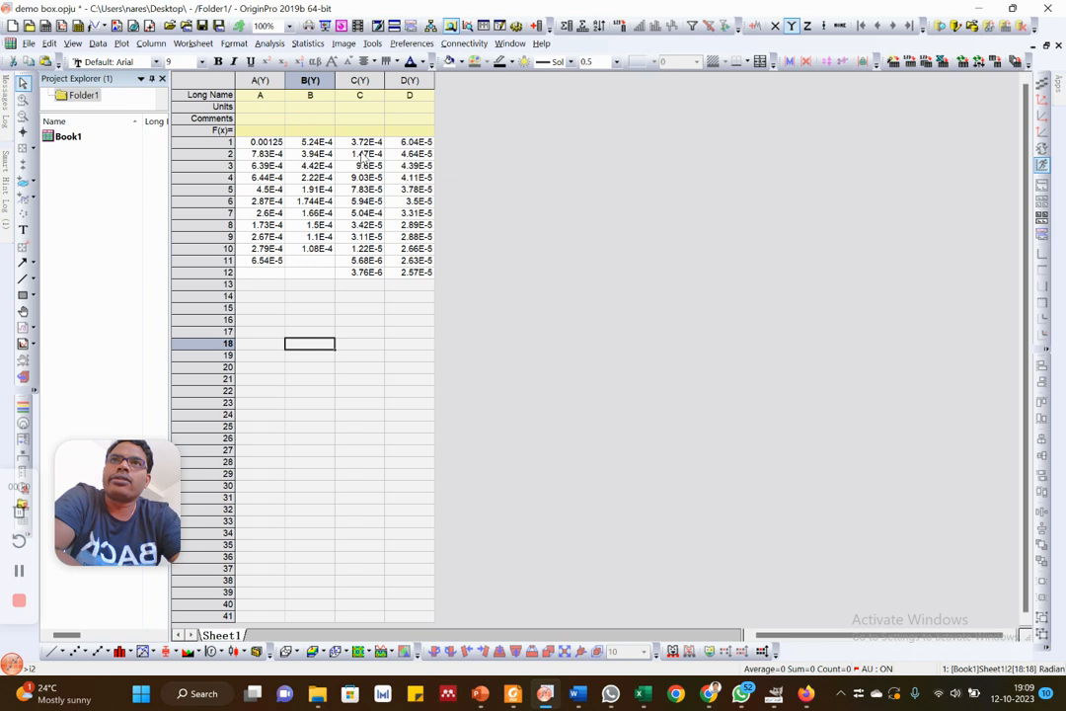
pyautogui.moveTo(365, 156); pyautogui.dragTo(365, 261)
pyautogui.click(410, 155)
pyautogui.moveTo(410, 155); pyautogui.dragTo(410, 261)
pyautogui.click(410, 354)
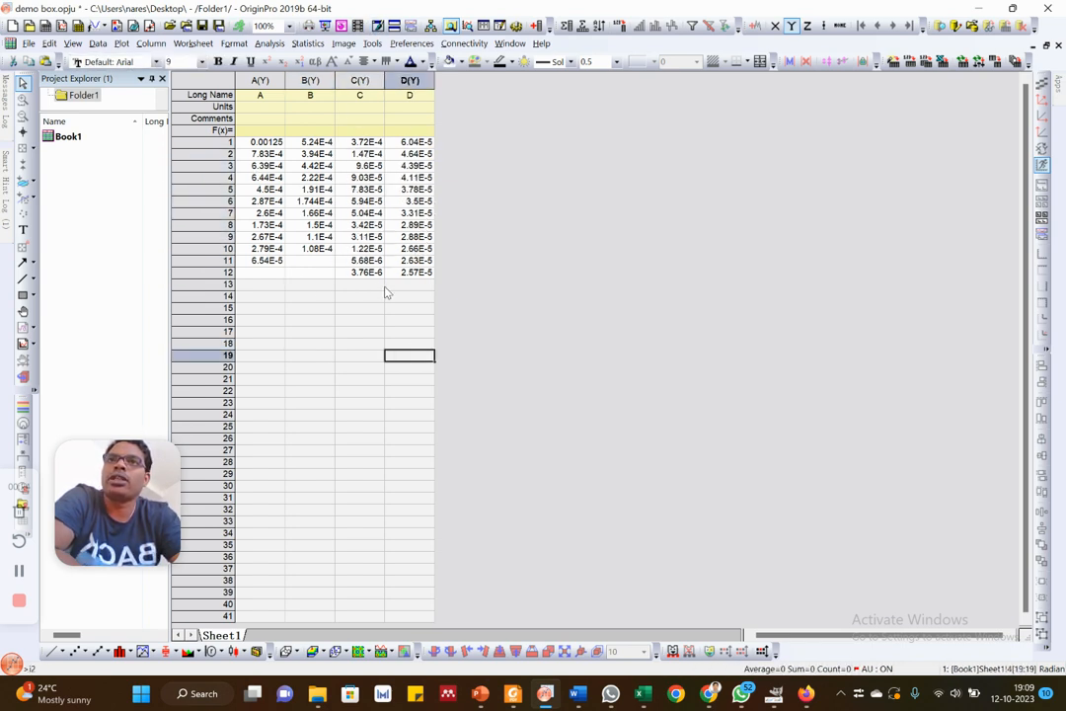
# Plot worksheet columns A to D as a statistical Box Chart and delete the legend from the graph
pyautogui.moveTo(259, 80); pyautogui.dragTo(395, 93)
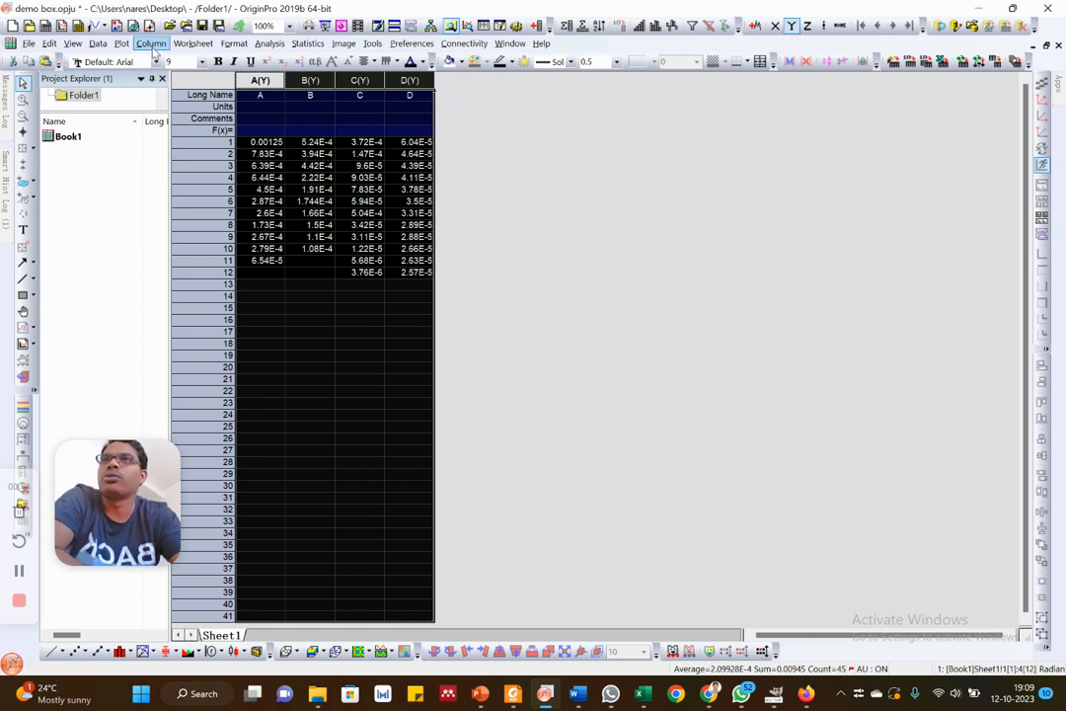
pyautogui.click(121, 44)
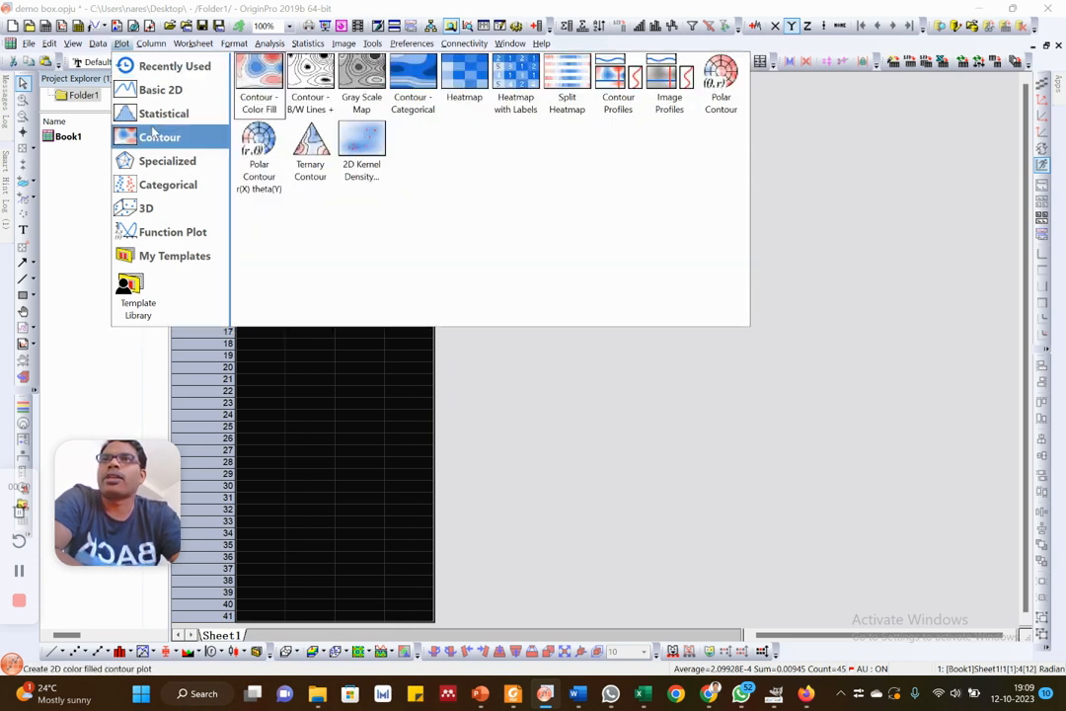
pyautogui.moveTo(153, 119)
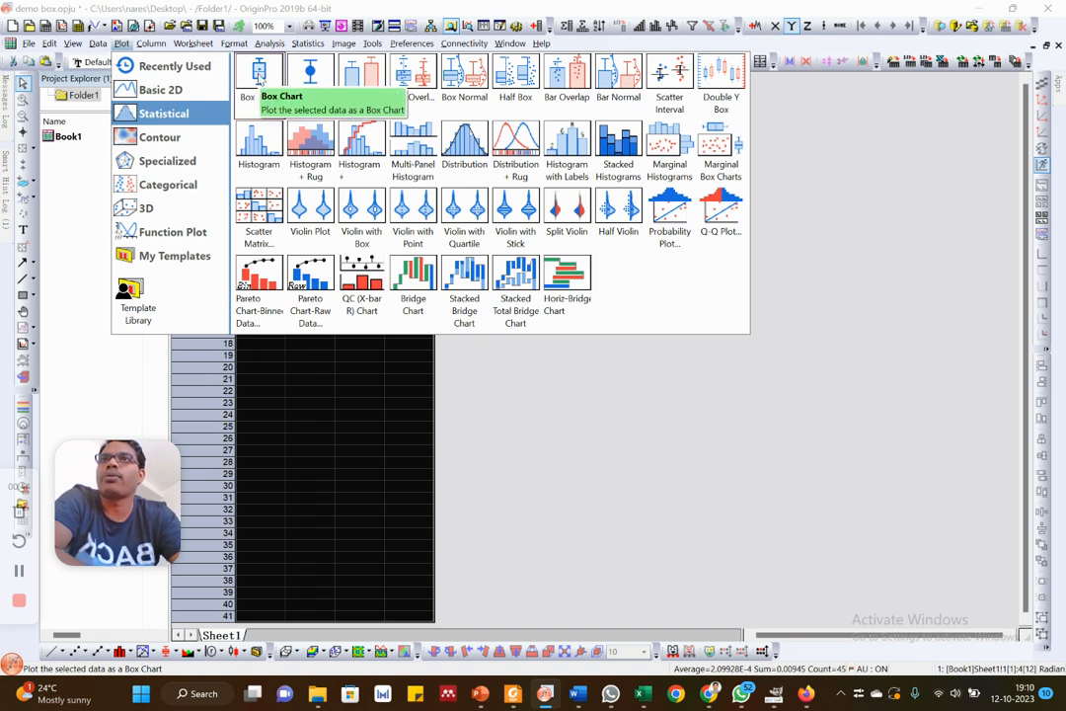
pyautogui.click(259, 79)
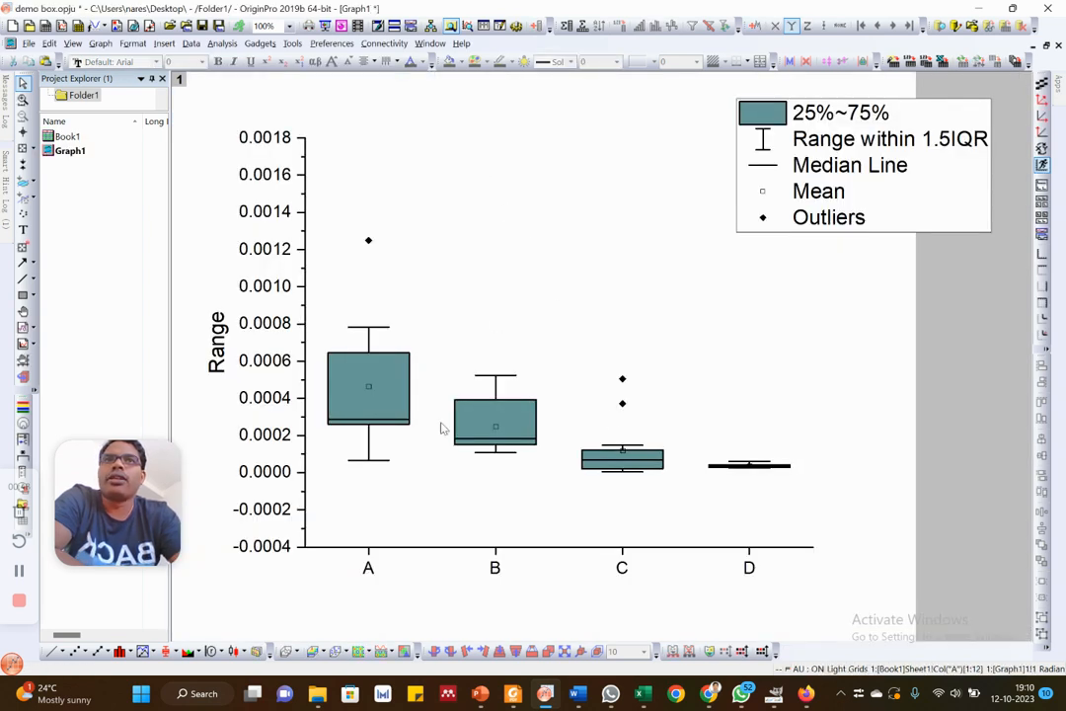
pyautogui.click(874, 170)
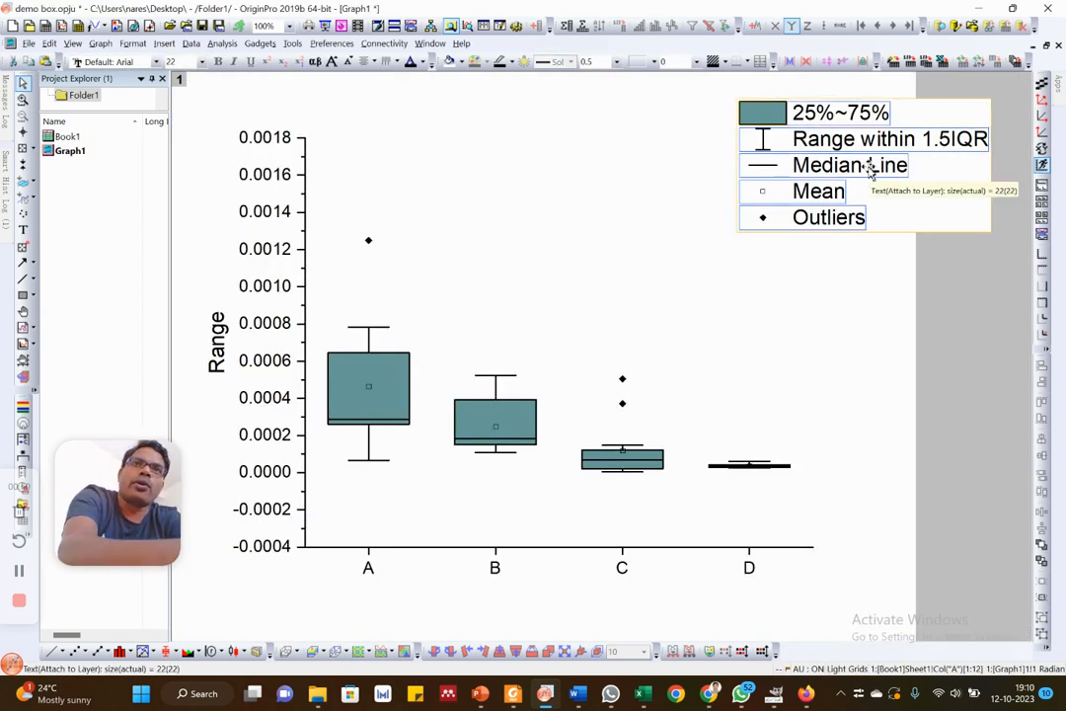
pyautogui.press('Delete')
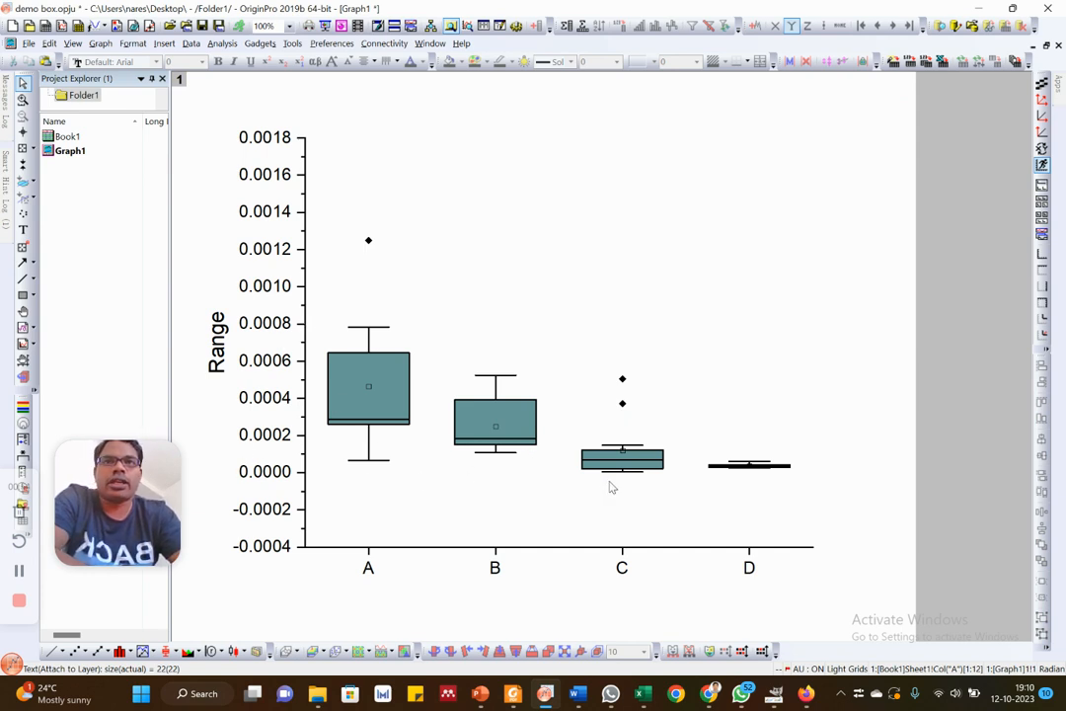
# Set the Y axis to a Log10 scale and display its tick labels as Scientific:10^3
pyautogui.doubleClick(305, 282)
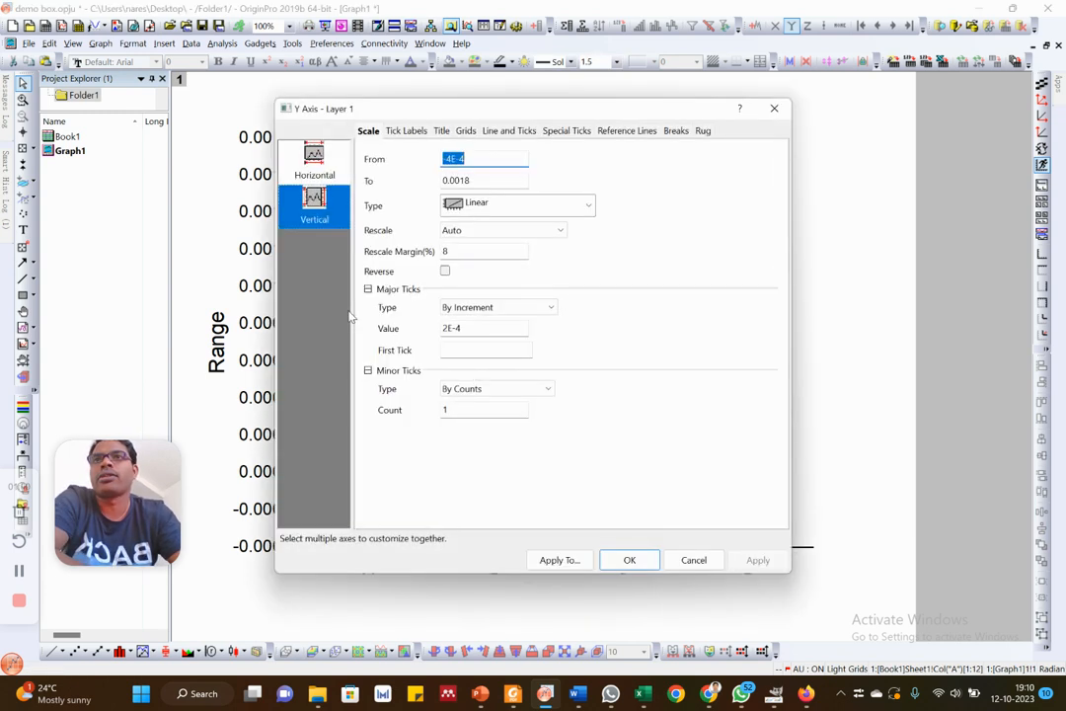
pyautogui.click(538, 207)
pyautogui.click(497, 247)
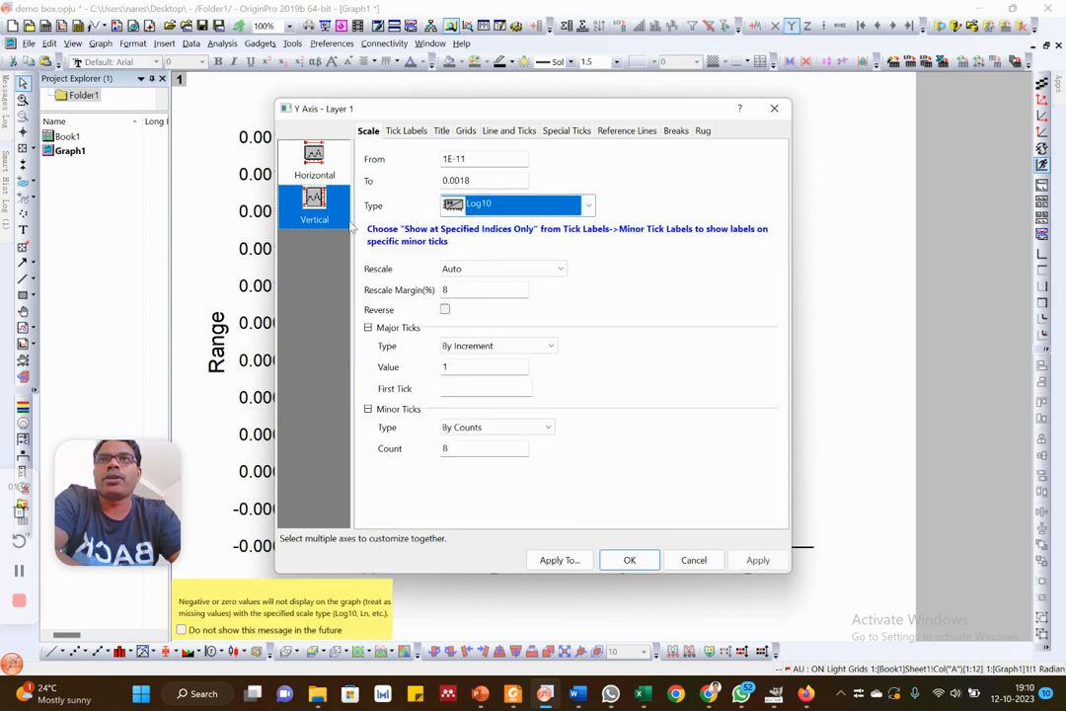
pyautogui.click(399, 131)
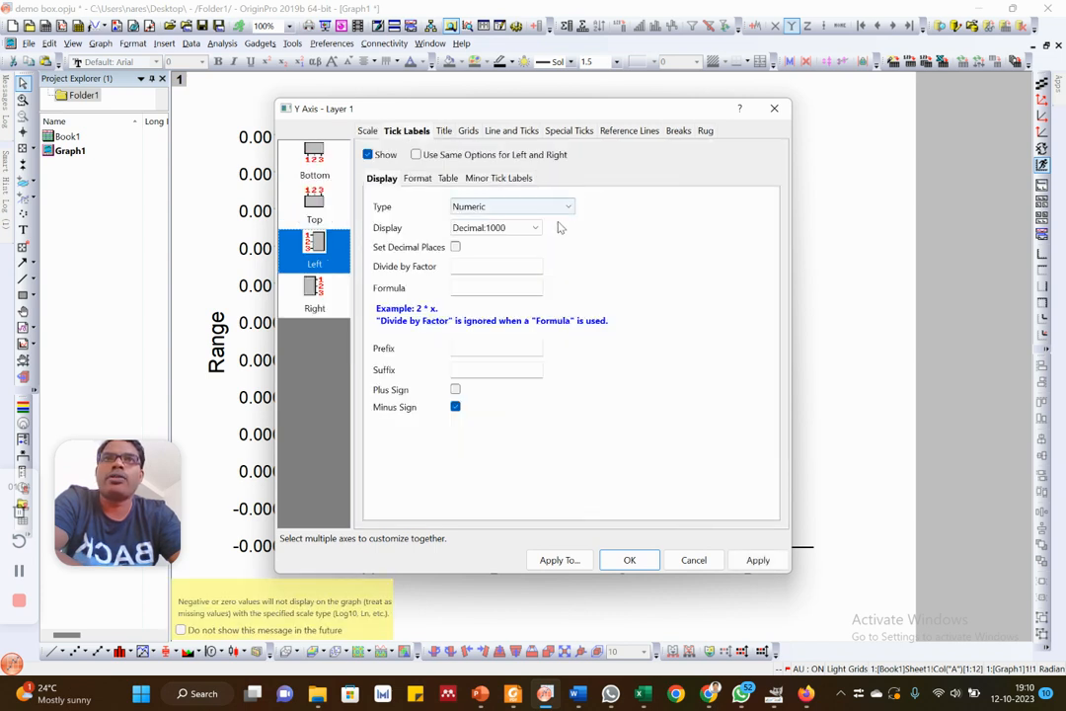
pyautogui.click(533, 228)
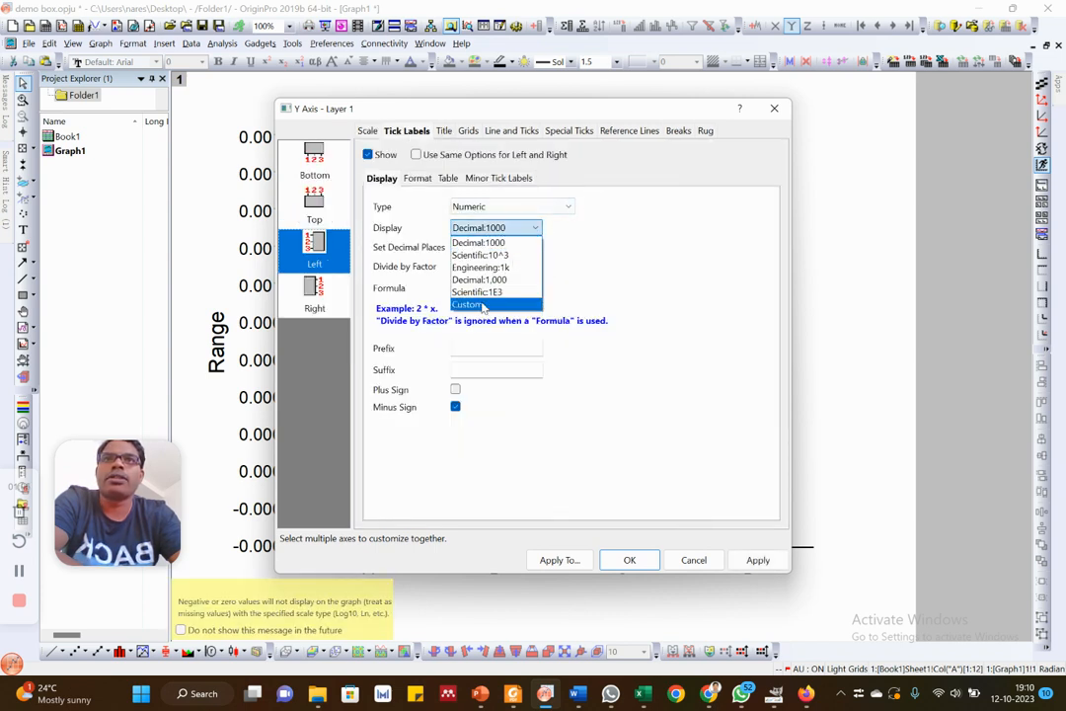
pyautogui.click(480, 255)
pyautogui.click(756, 560)
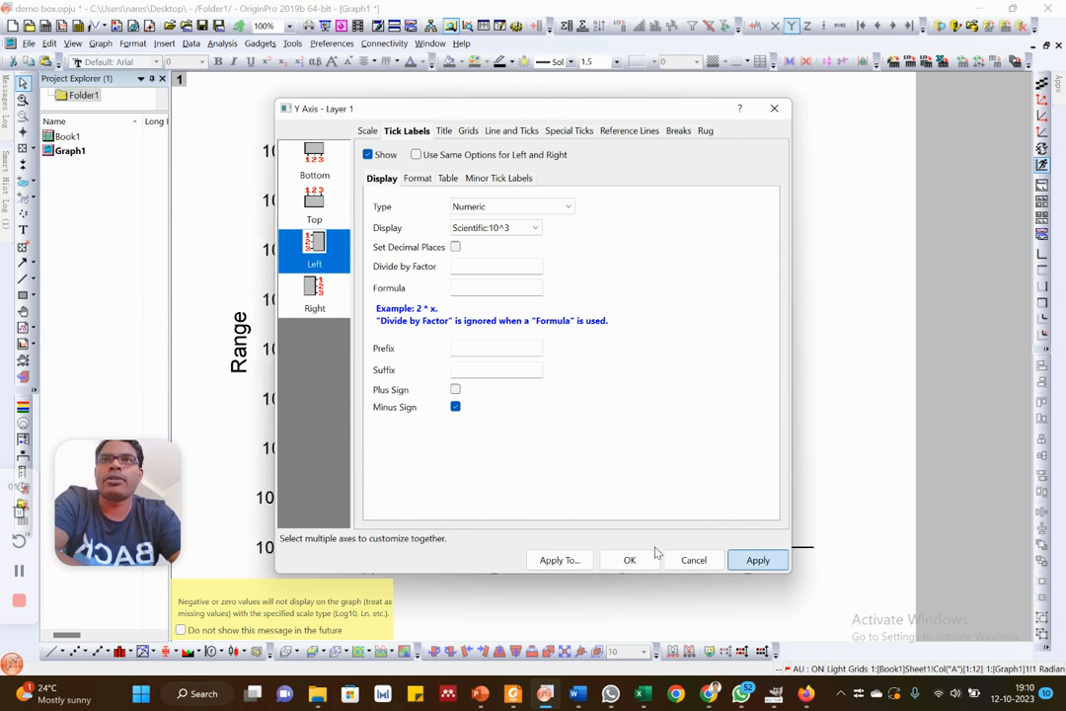
pyautogui.click(630, 559)
# Magnify the axes to the upper region of the graph that contains all four boxes
pyautogui.click(23, 99)
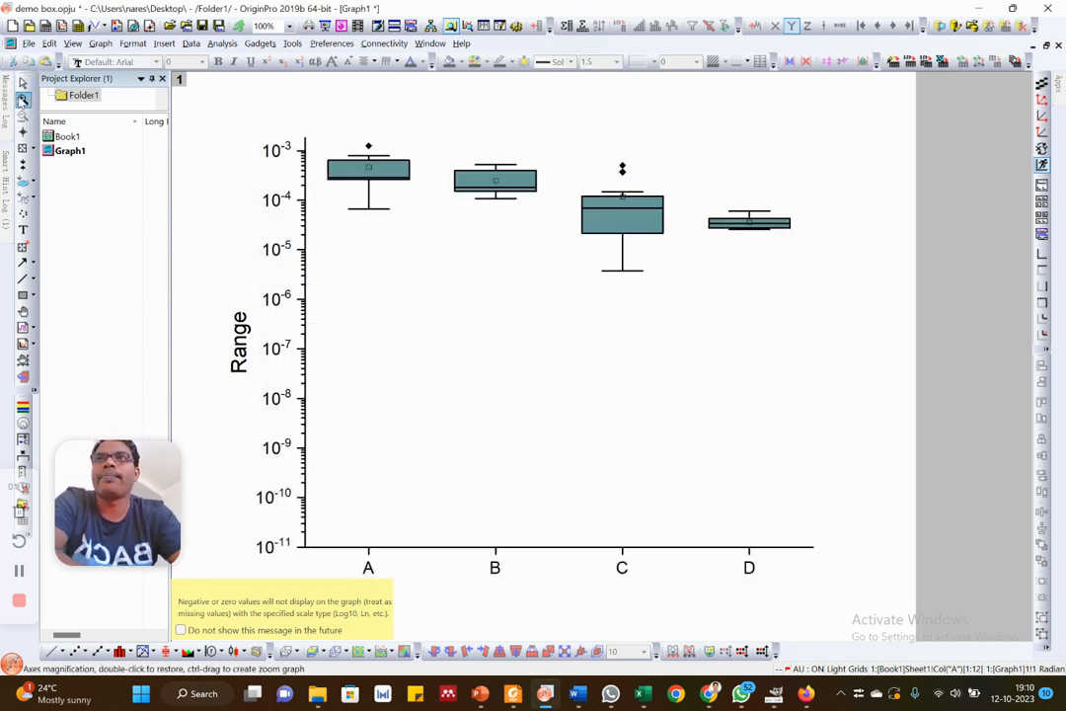
pyautogui.moveTo(318, 115); pyautogui.dragTo(815, 321)
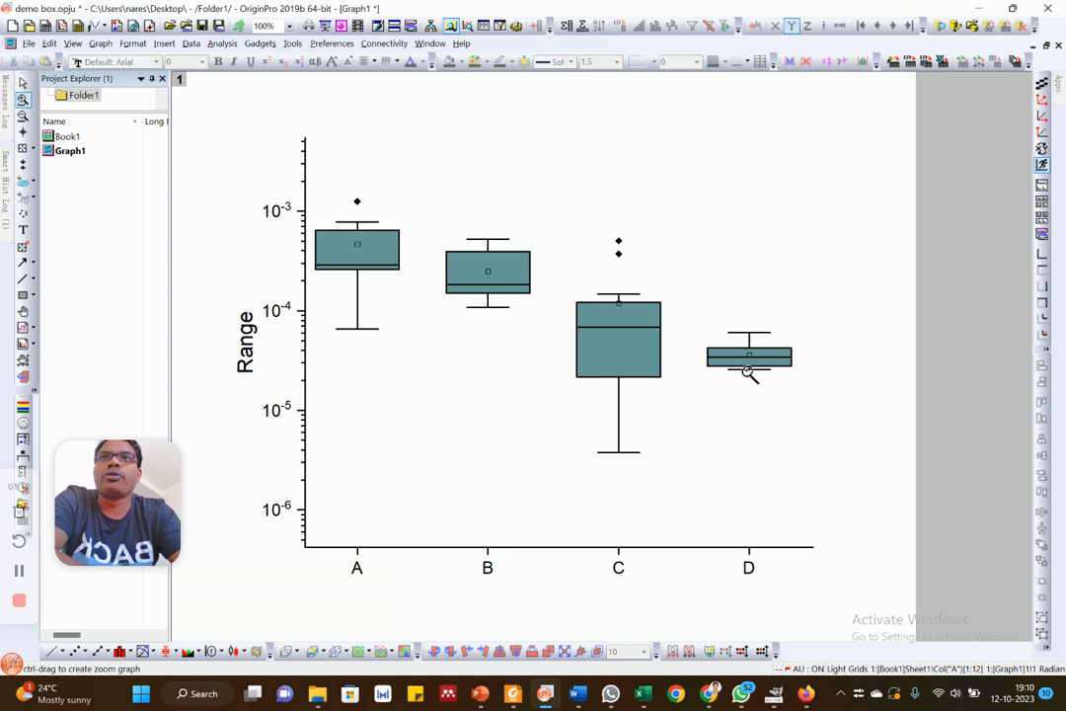
pyautogui.click(23, 84)
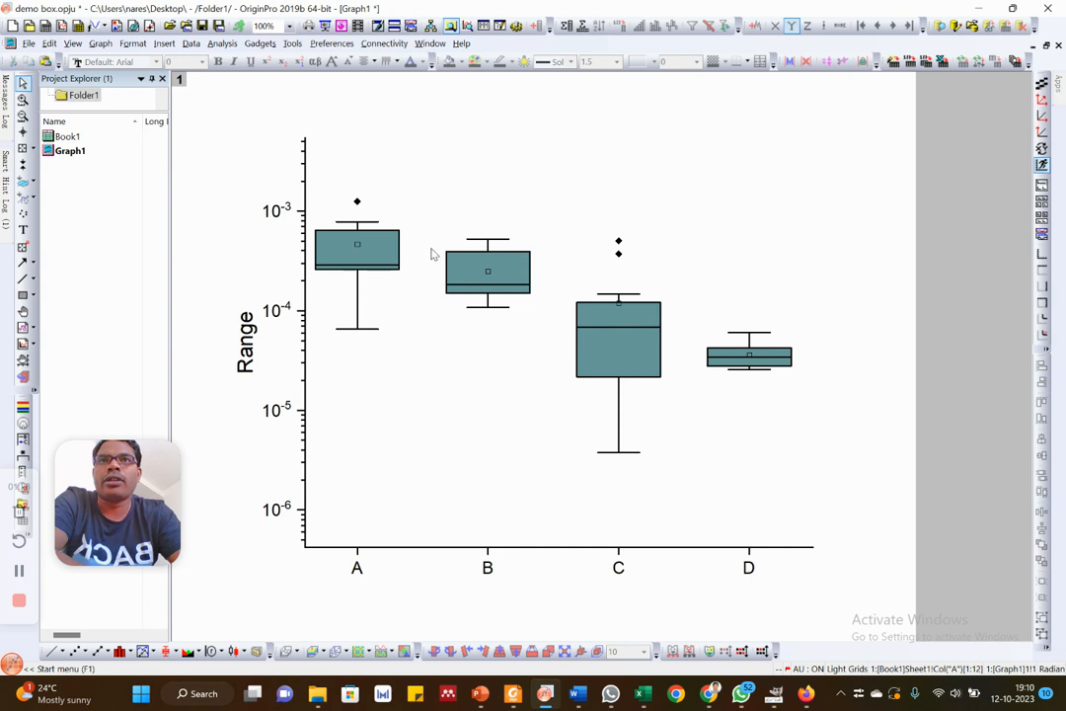
# Set the border color of the grouped boxes to magenta #C203B5 in the plot properties
pyautogui.moveTo(360, 249)
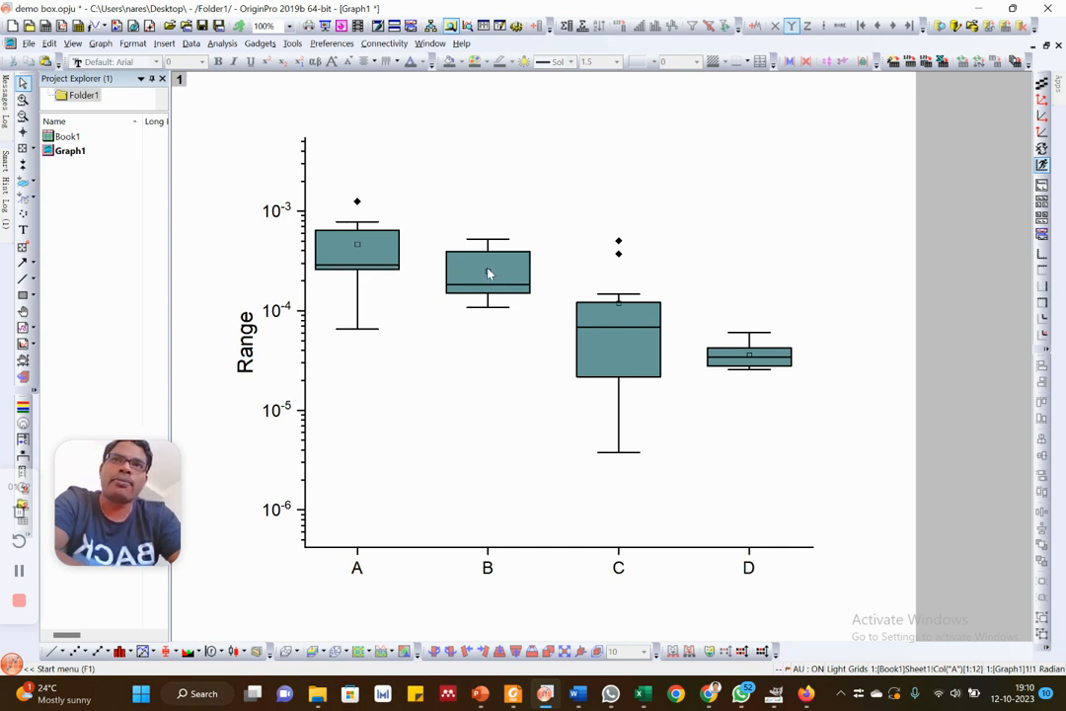
pyautogui.moveTo(488, 279)
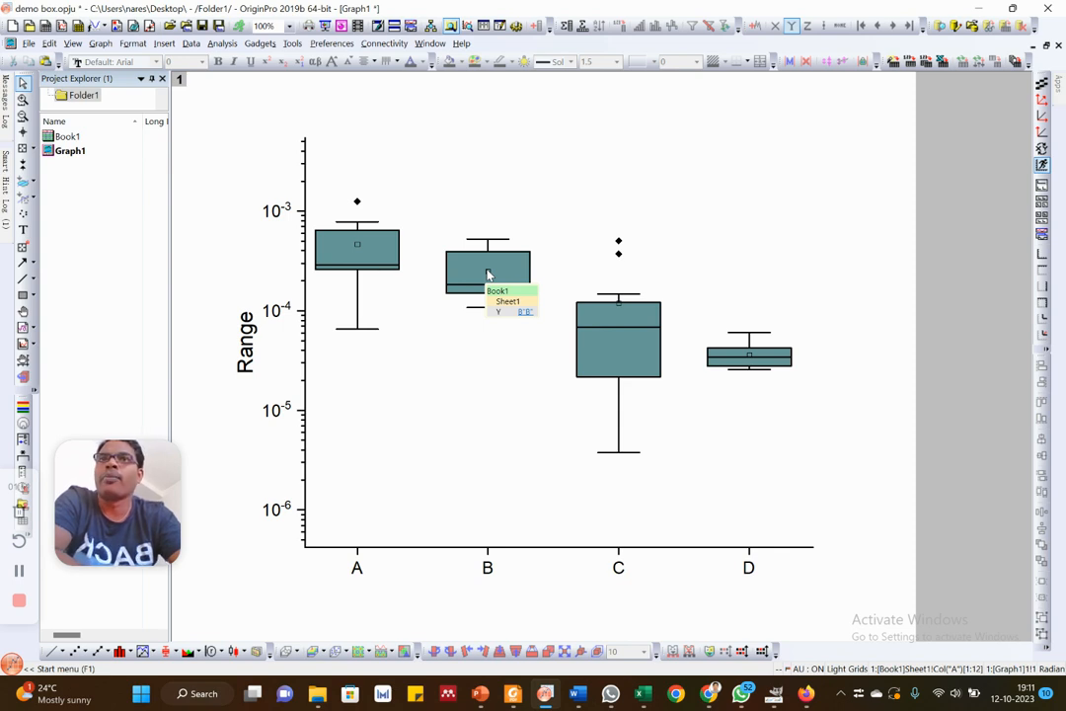
pyautogui.moveTo(342, 271)
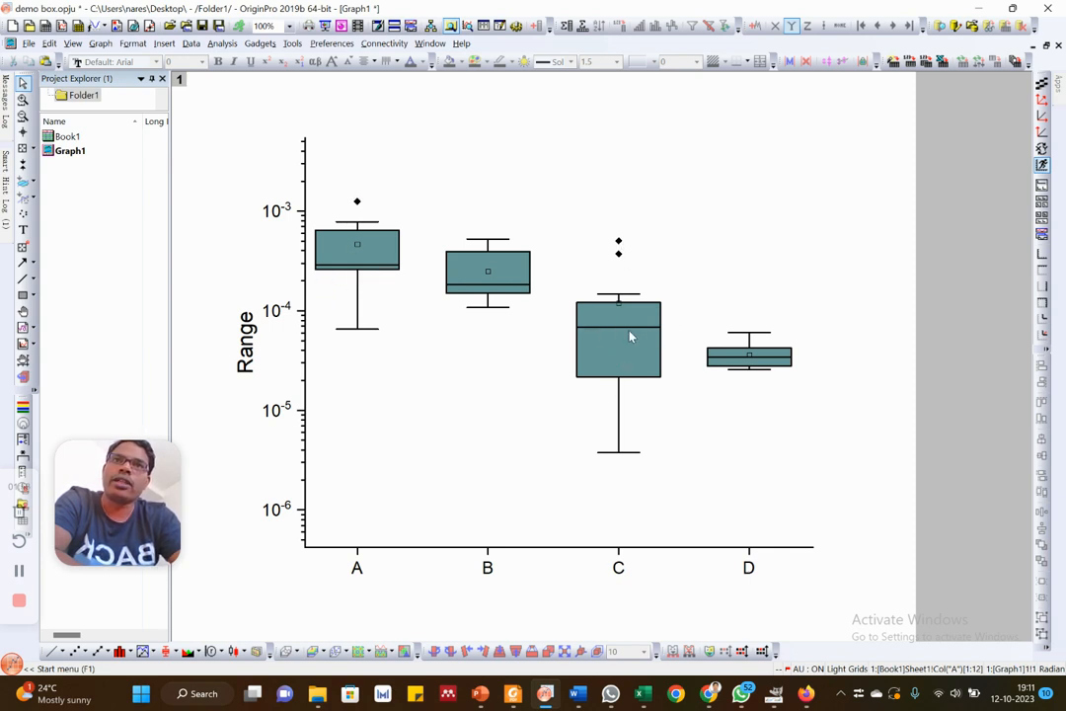
pyautogui.moveTo(618, 339)
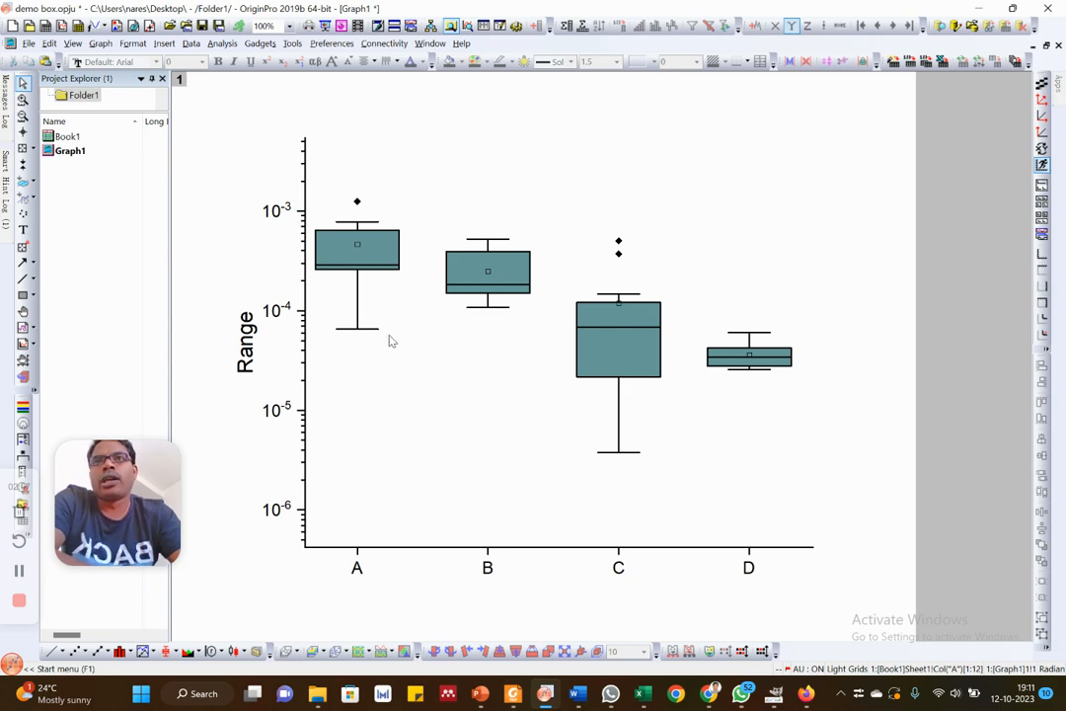
pyautogui.doubleClick(341, 259)
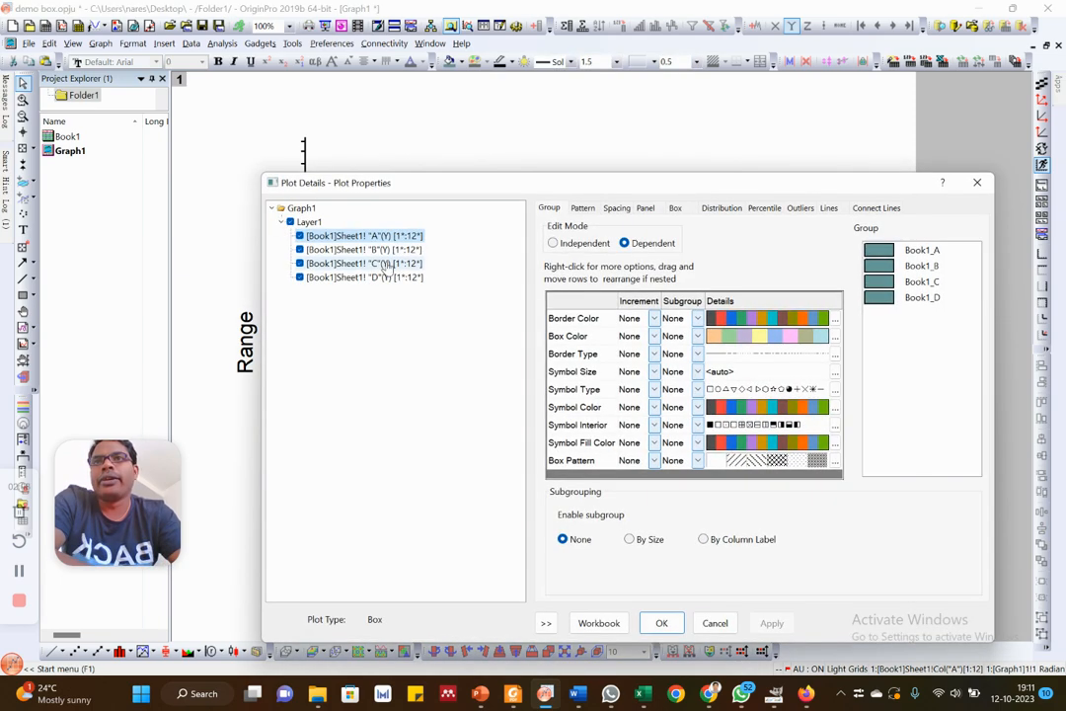
pyautogui.moveTo(632, 184); pyautogui.dragTo(602, 102)
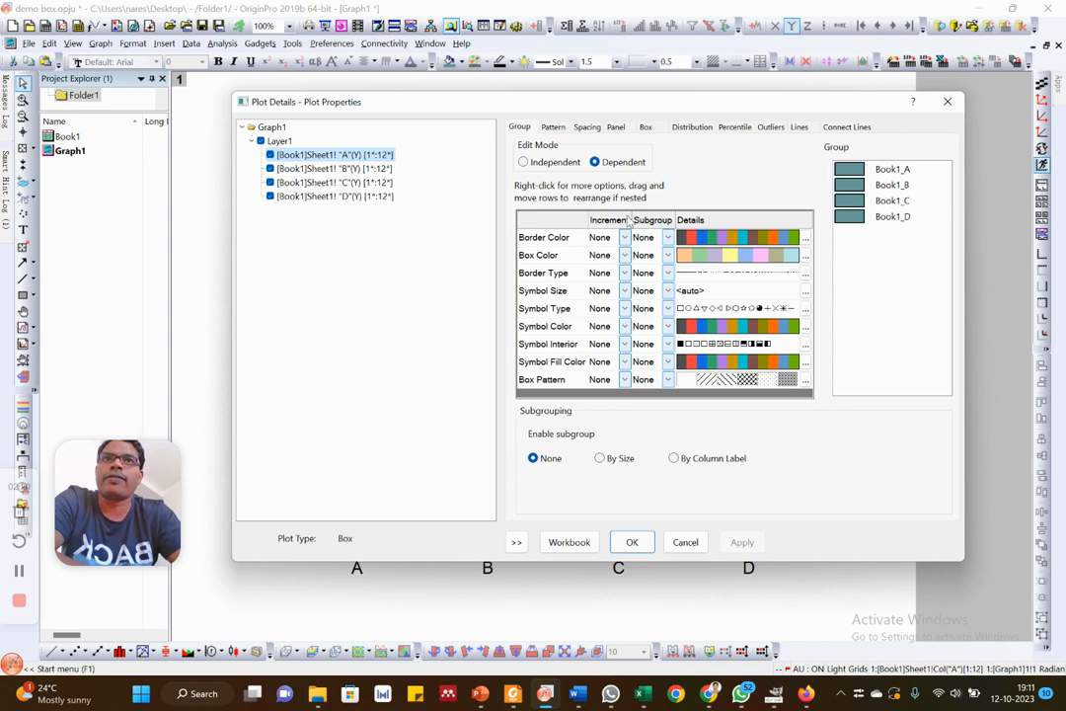
pyautogui.click(554, 127)
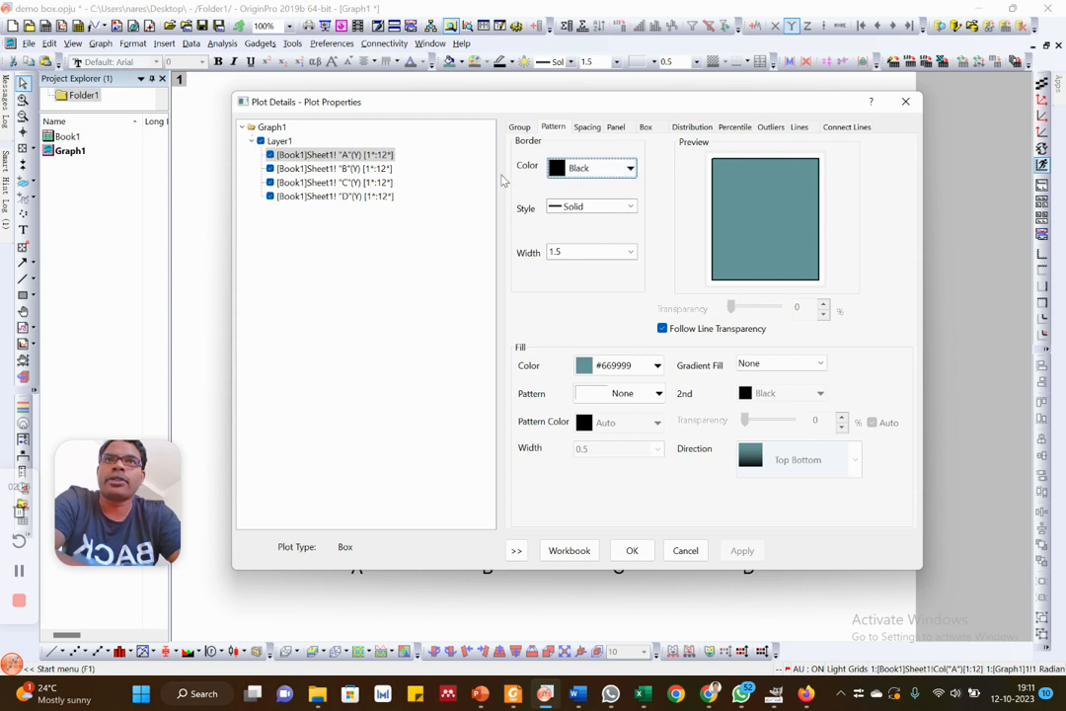
pyautogui.click(630, 168)
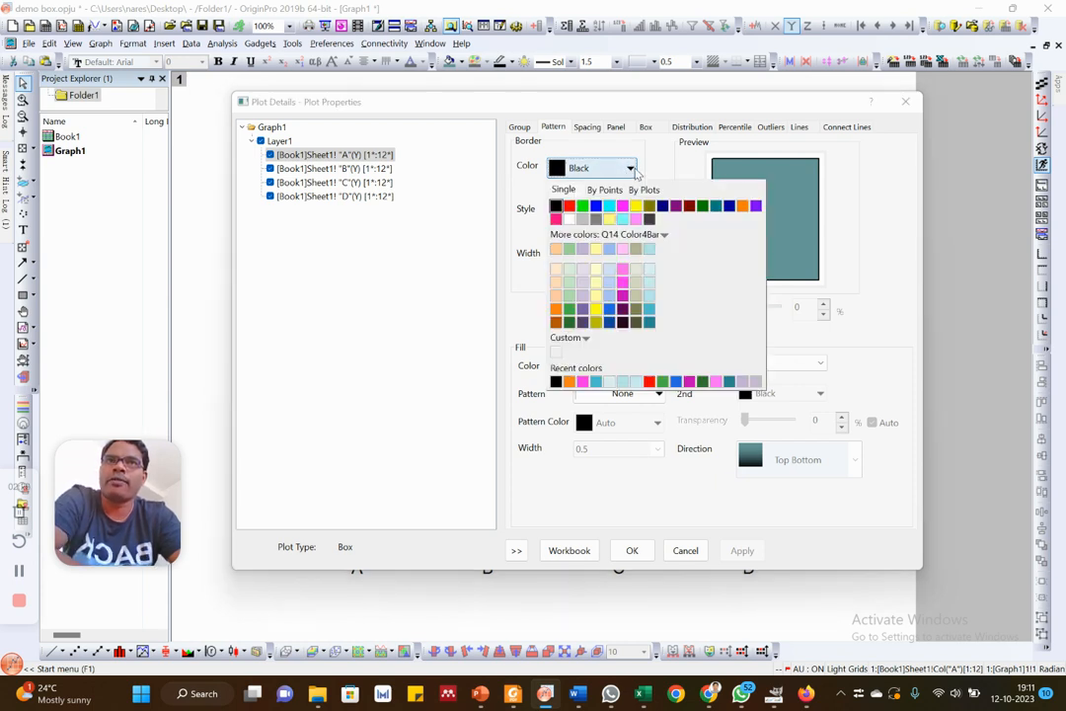
pyautogui.click(622, 309)
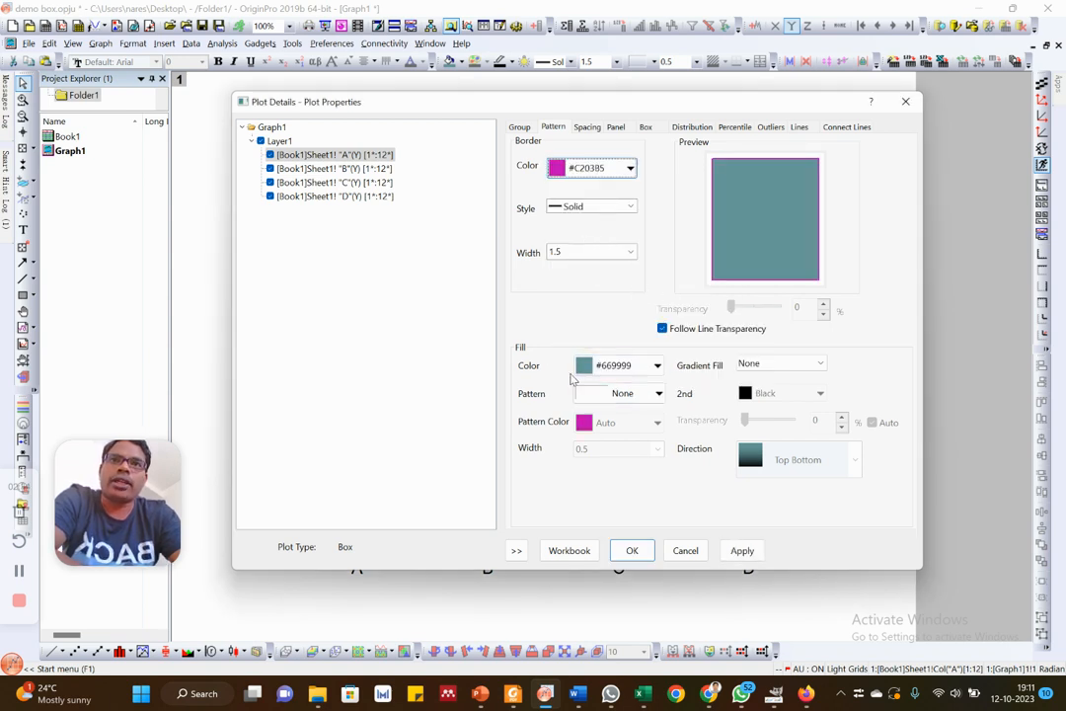
# Fill the boxes with a Two Colors gradient from green #307630 to pale blue #DCF2F5 and apply the formatting
pyautogui.click(656, 367)
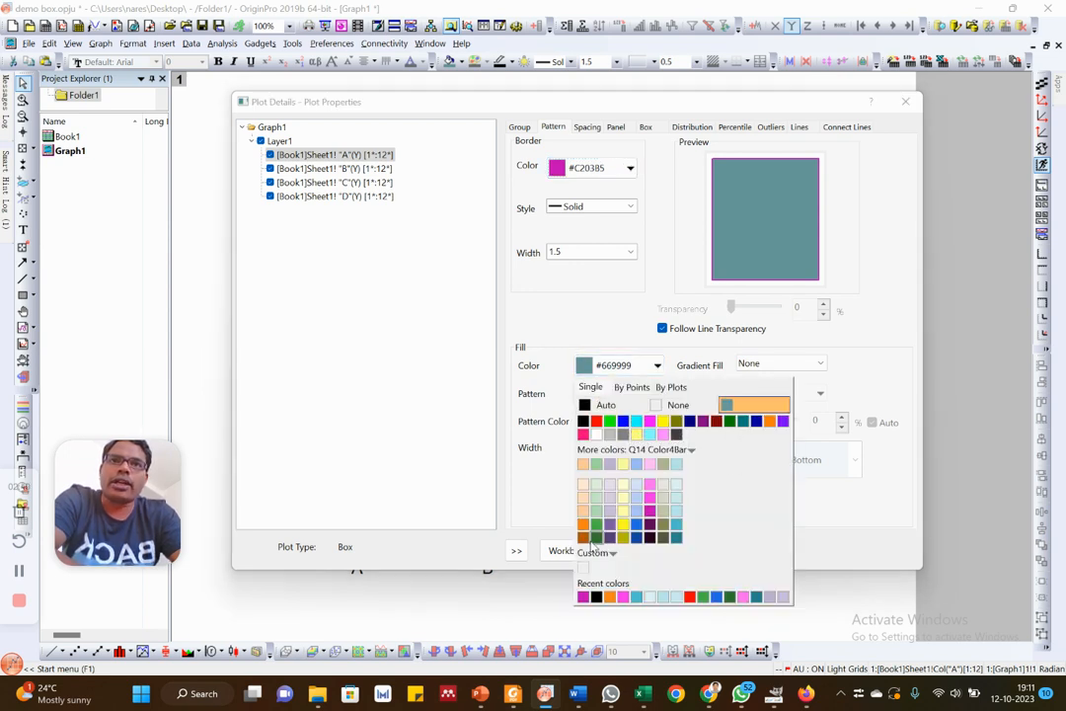
pyautogui.click(596, 538)
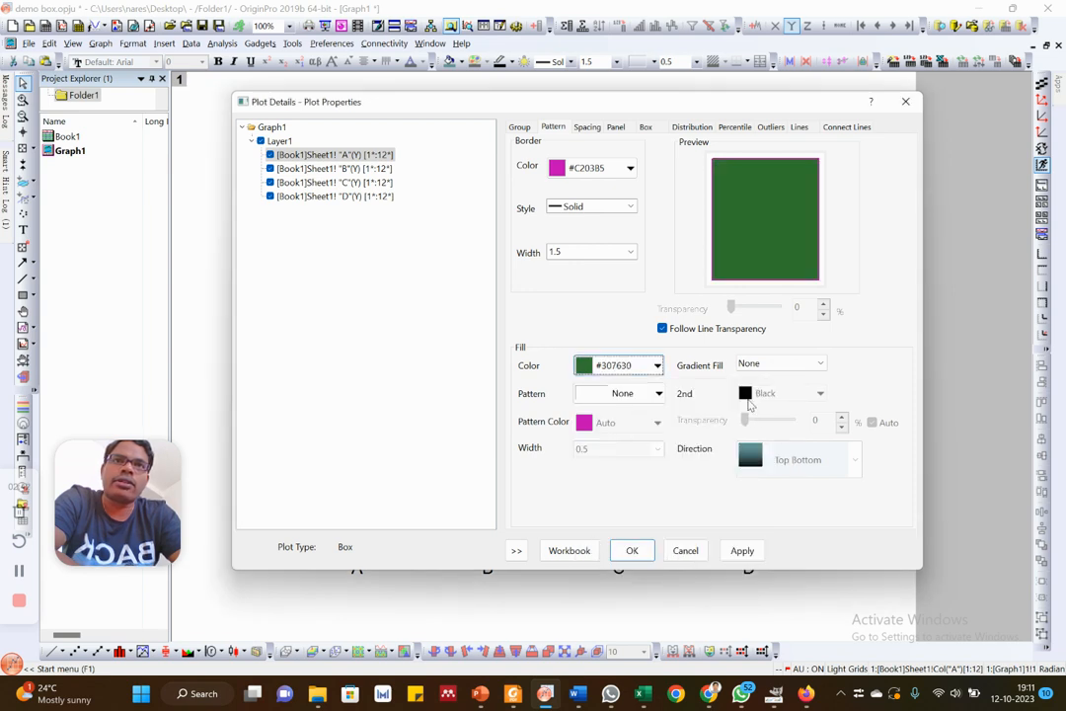
pyautogui.click(808, 368)
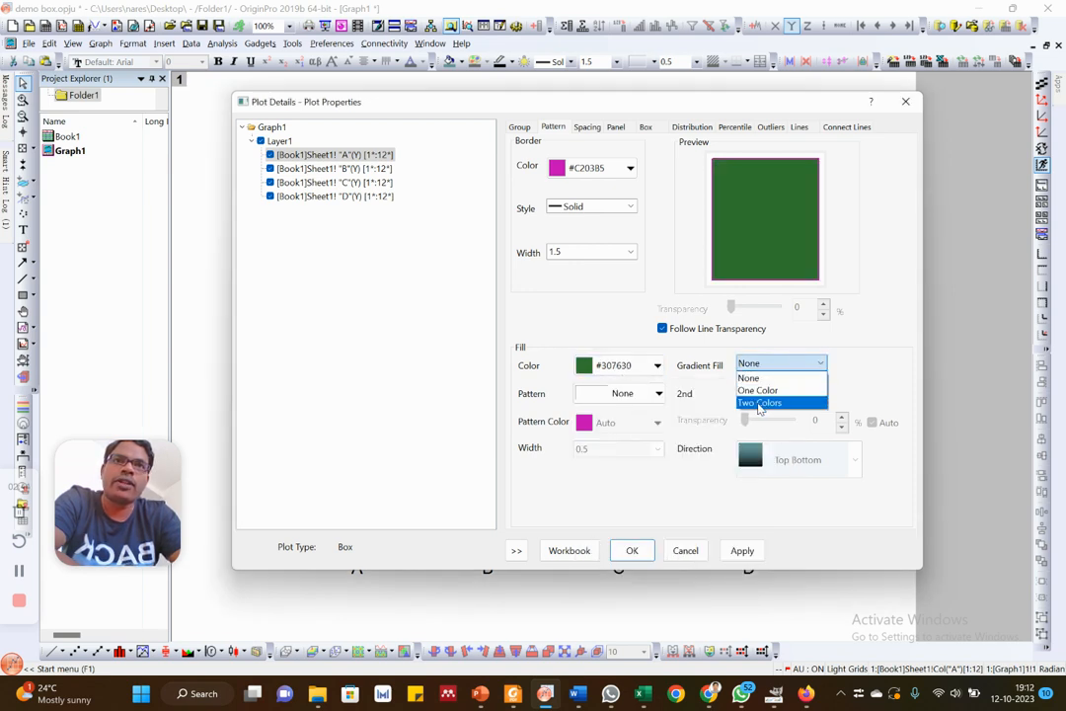
pyautogui.click(772, 404)
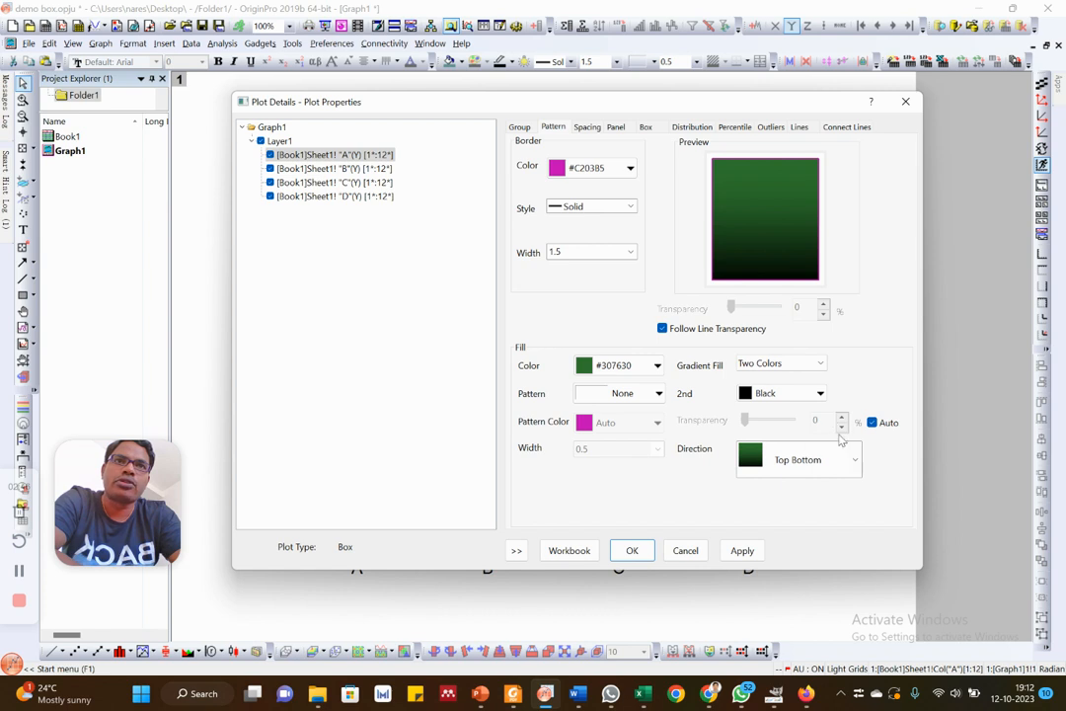
pyautogui.click(820, 393)
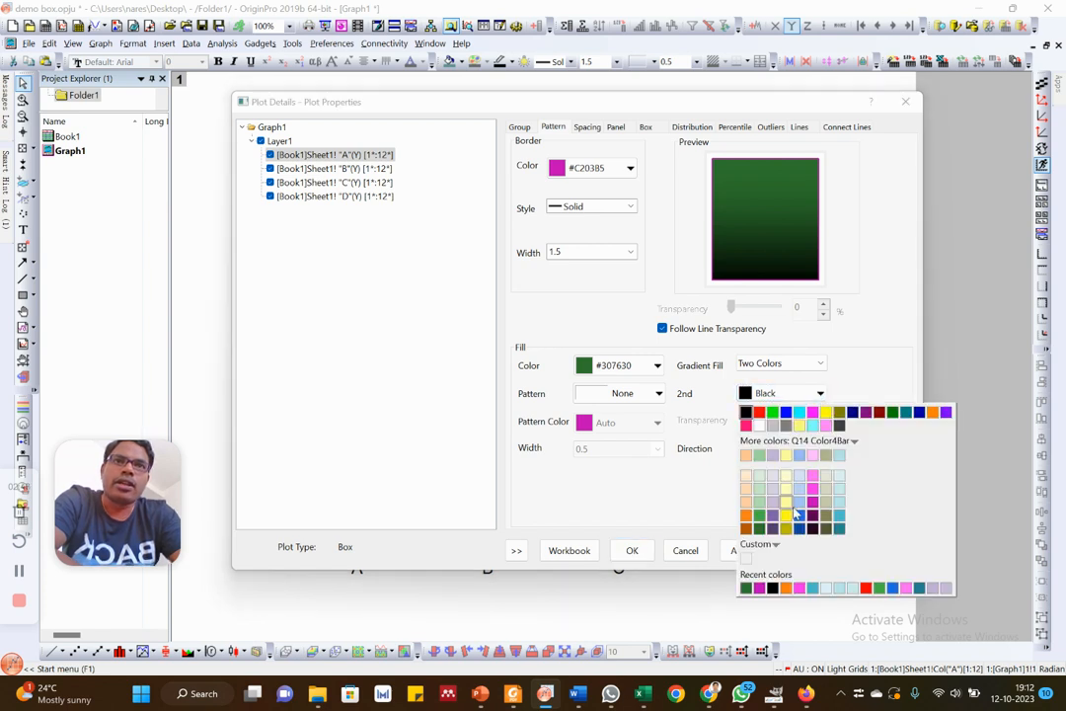
pyautogui.click(838, 477)
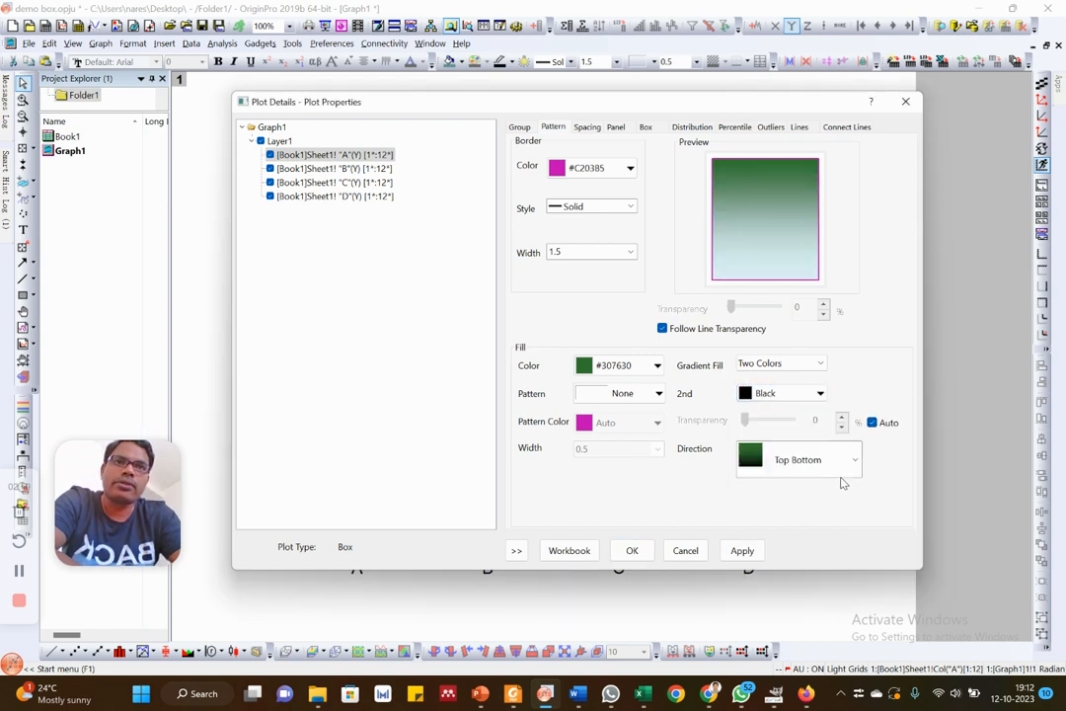
pyautogui.click(747, 552)
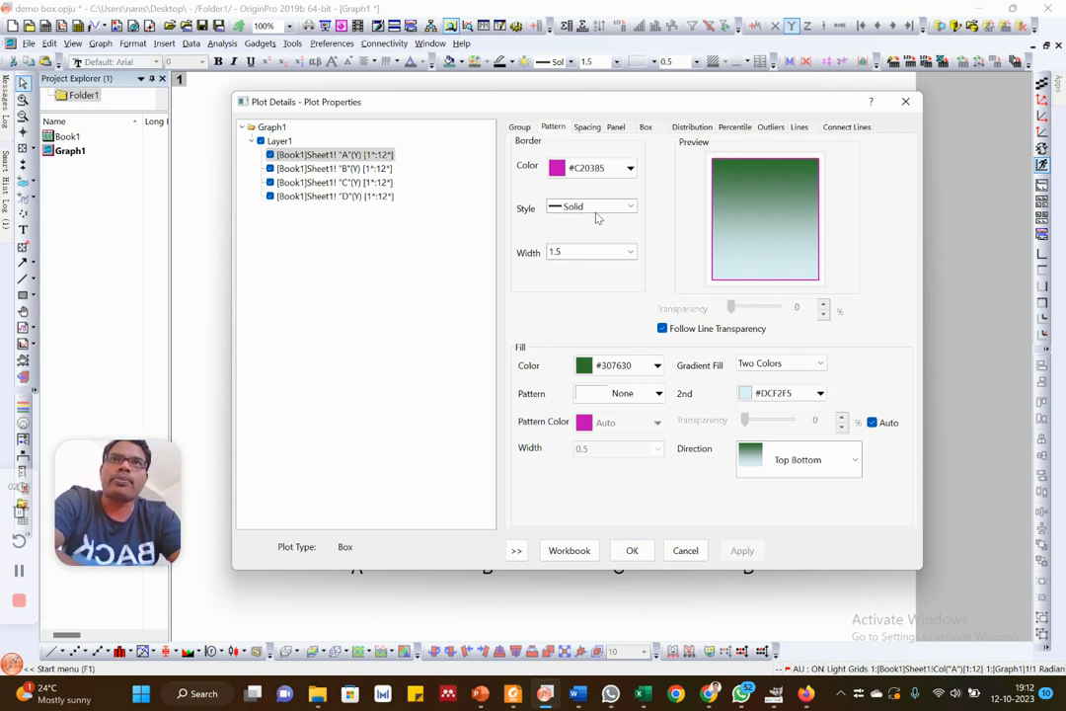
# Move the Plot Details dialog aside to view the formatted boxes on the graph
pyautogui.moveTo(591, 97); pyautogui.dragTo(486, 71)
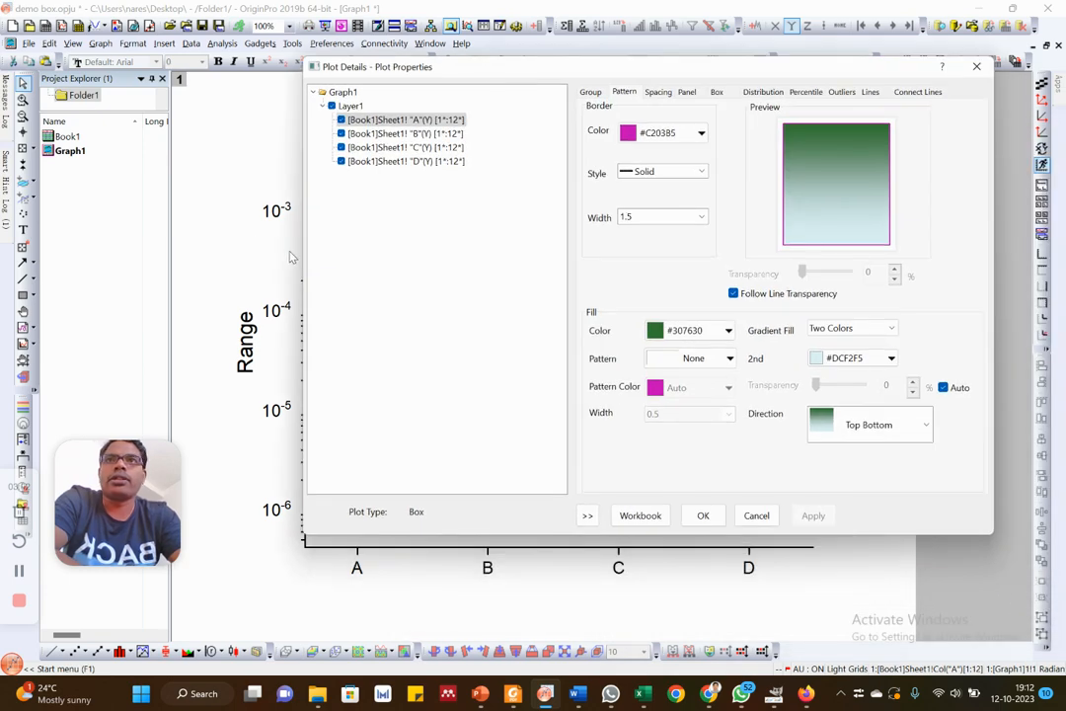
pyautogui.moveTo(301, 239); pyautogui.dragTo(572, 239)
pyautogui.moveTo(812, 74); pyautogui.dragTo(930, 77)
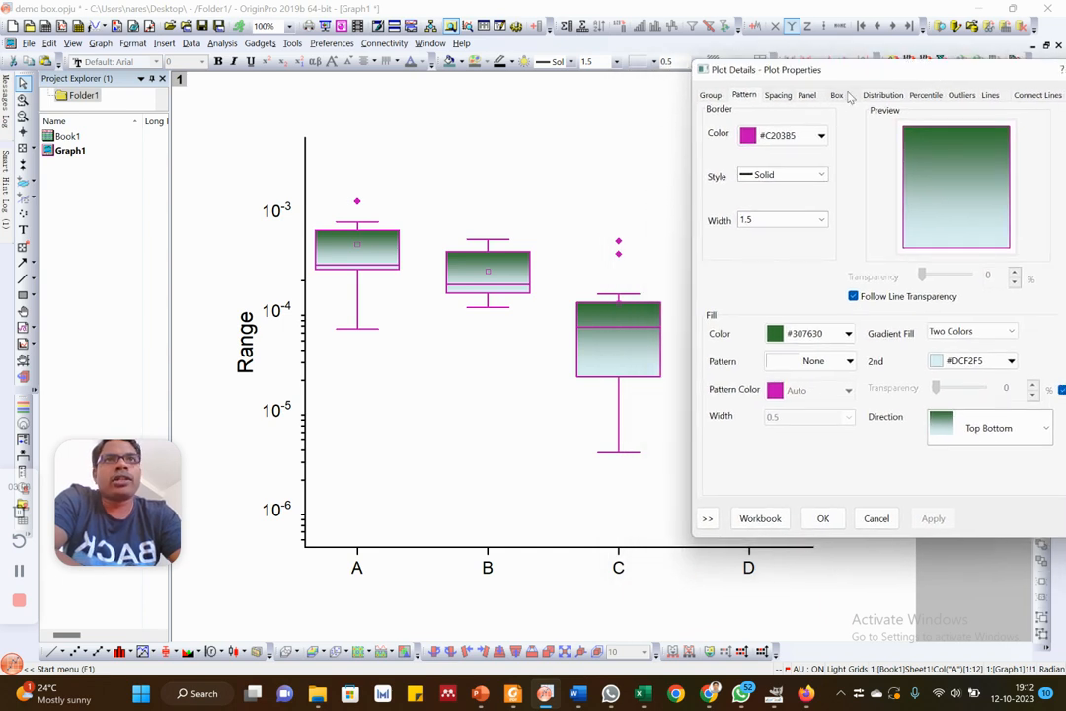
# Set the gap between boxes to 30% and apply the spacing to the graph
pyautogui.click(778, 95)
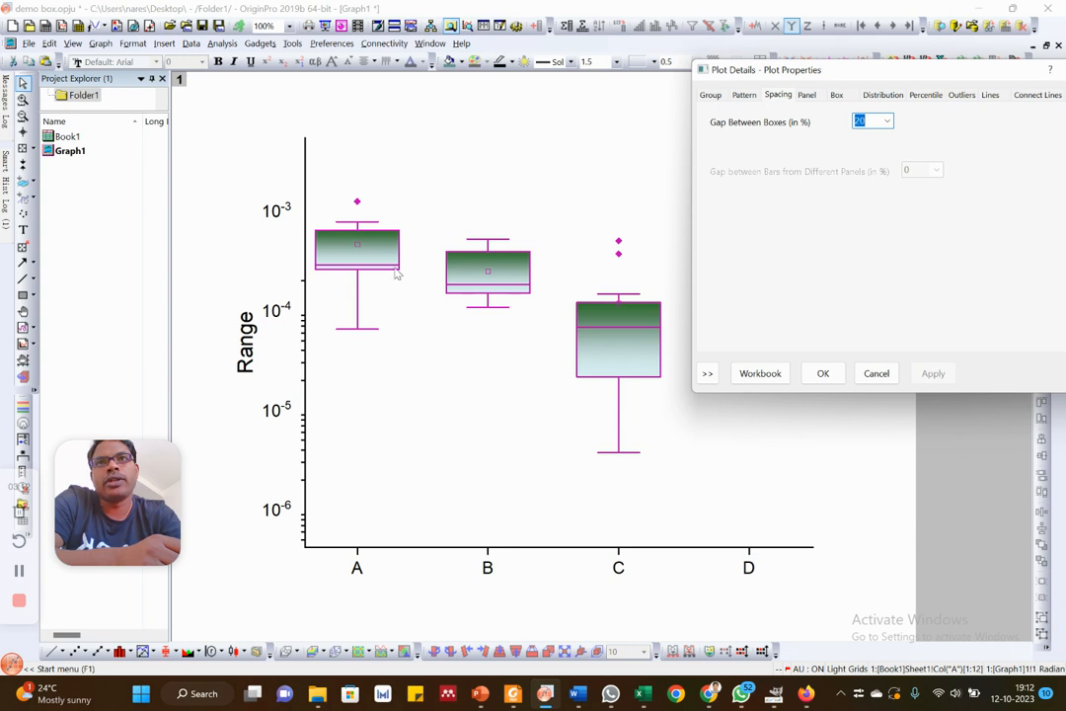
pyautogui.click(888, 121)
pyautogui.click(862, 193)
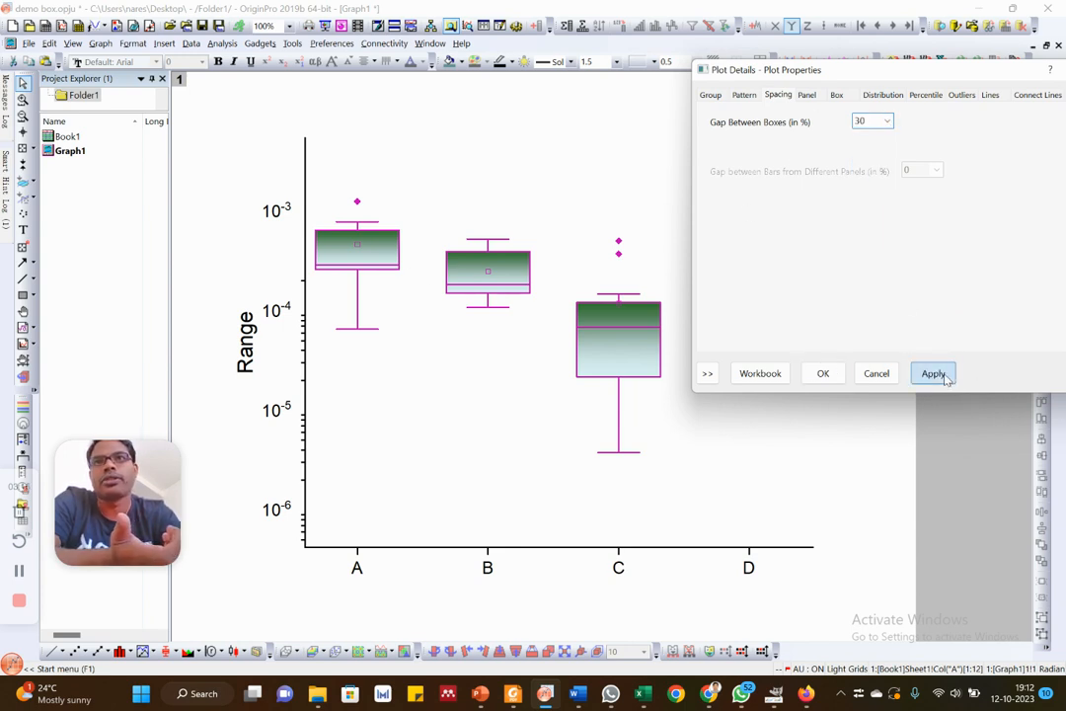
pyautogui.click(933, 375)
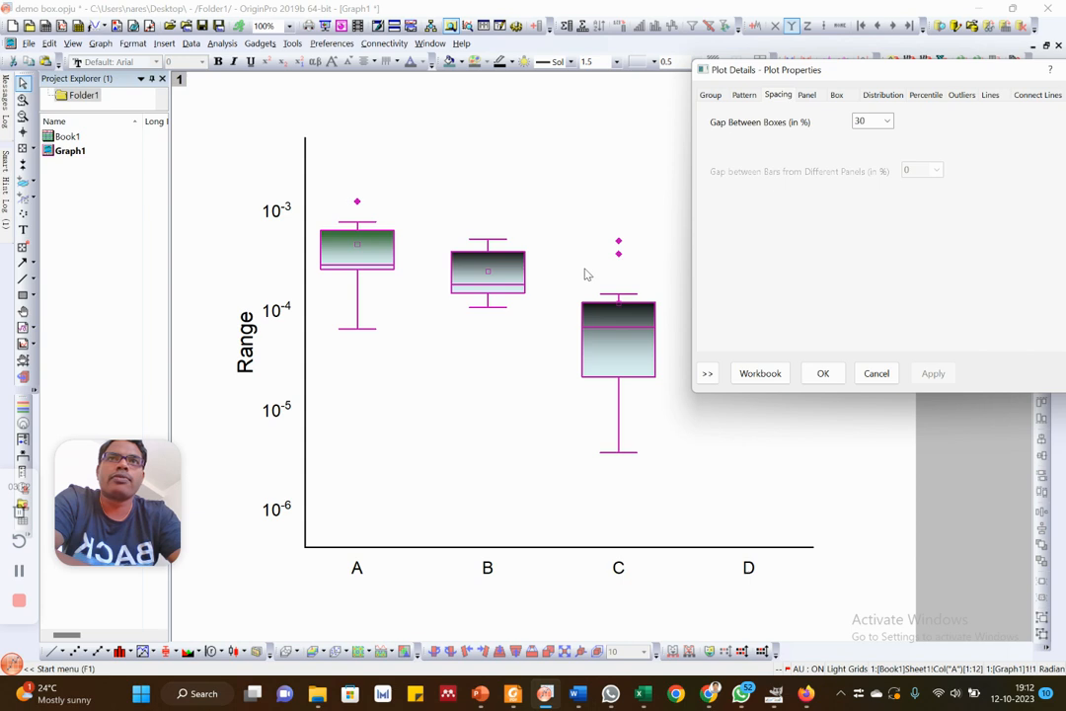
# Change the box plot type to Box + Data Overlap and apply it to the graph
pyautogui.click(807, 95)
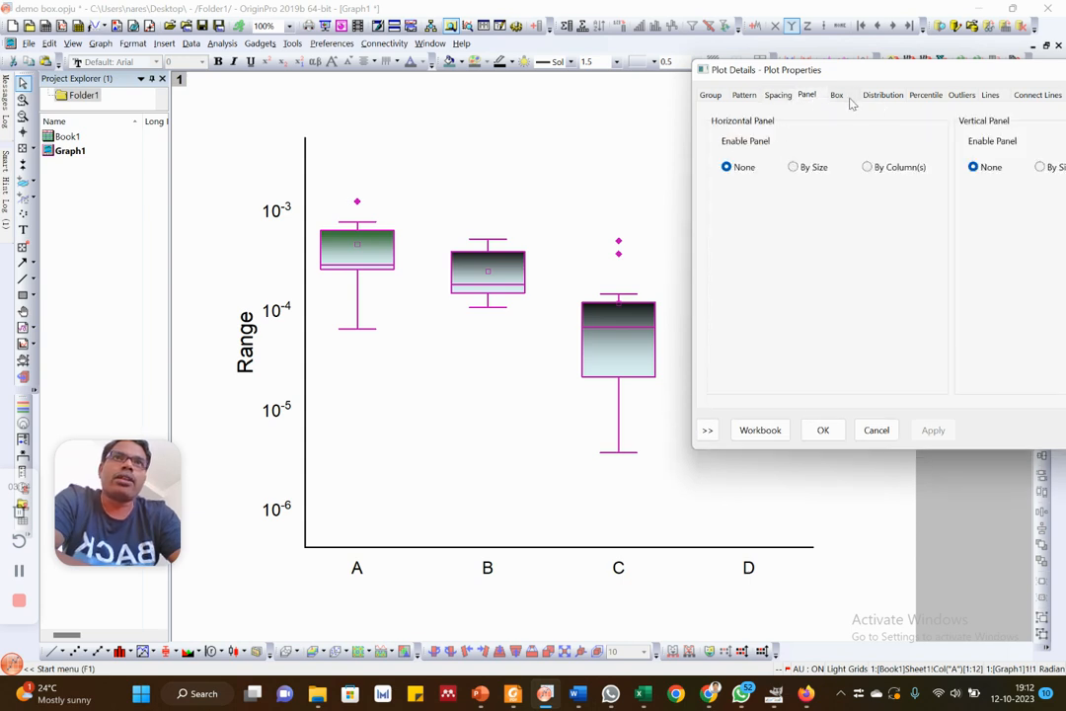
pyautogui.moveTo(871, 83); pyautogui.dragTo(810, 82)
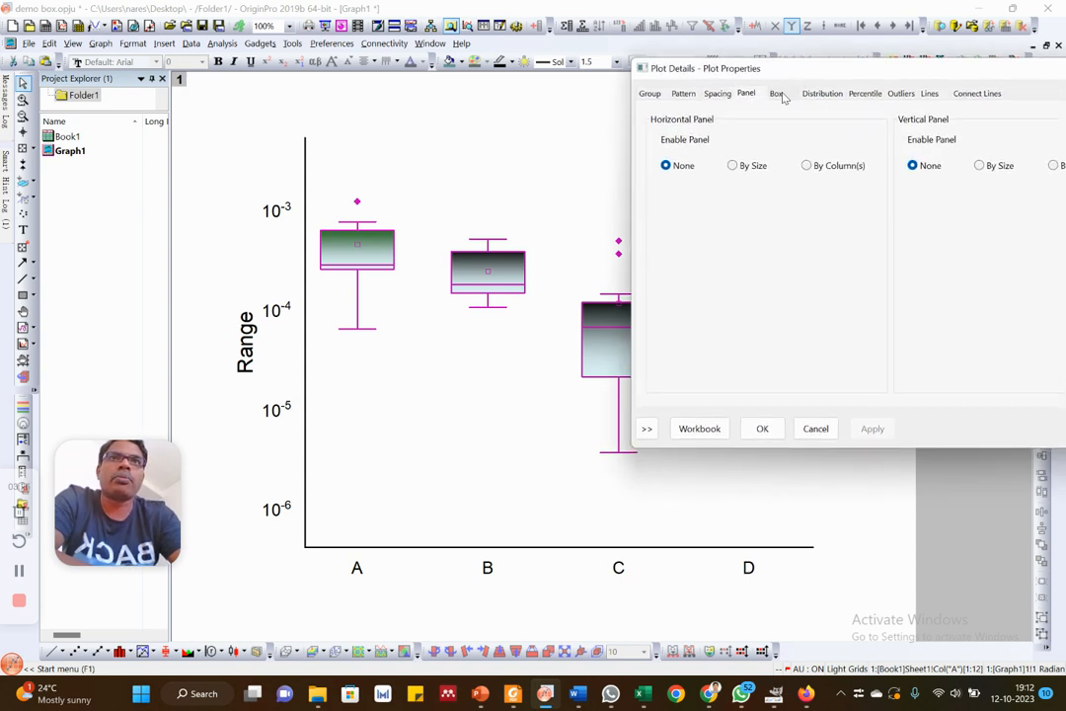
pyautogui.click(776, 94)
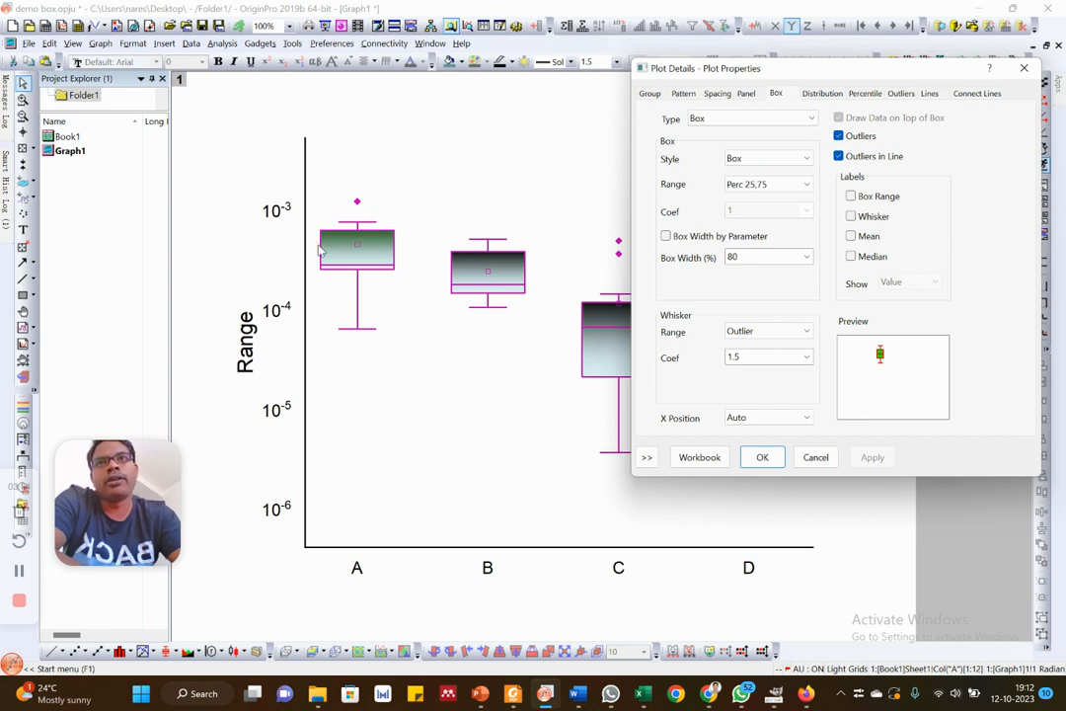
pyautogui.click(739, 120)
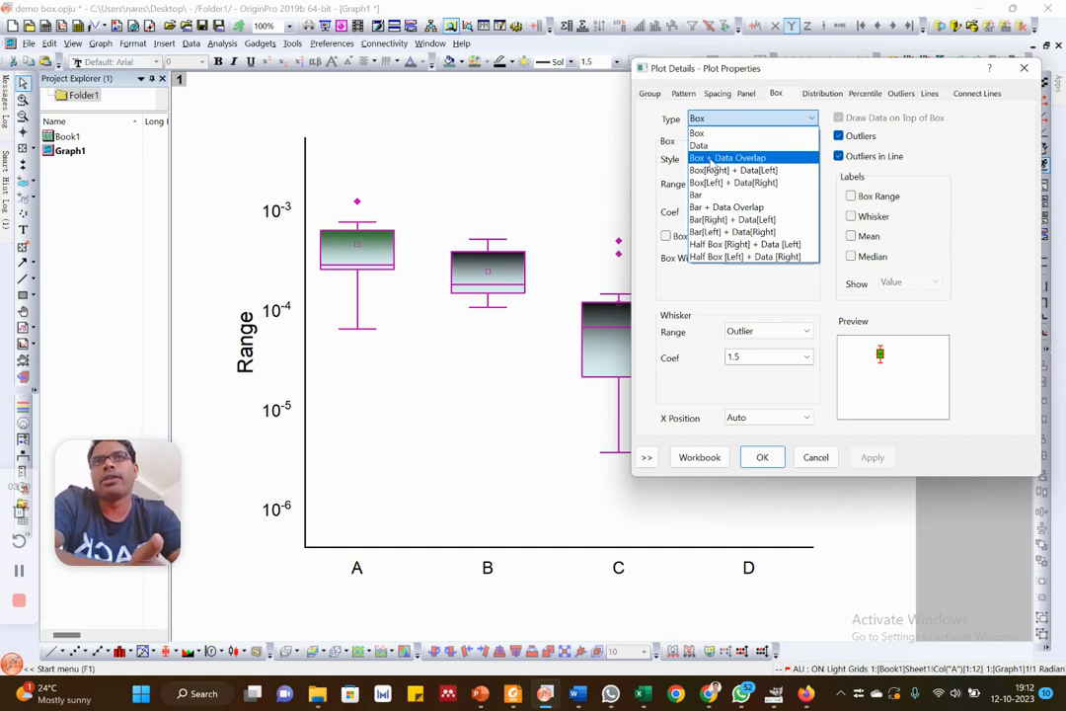
pyautogui.click(765, 158)
pyautogui.click(873, 456)
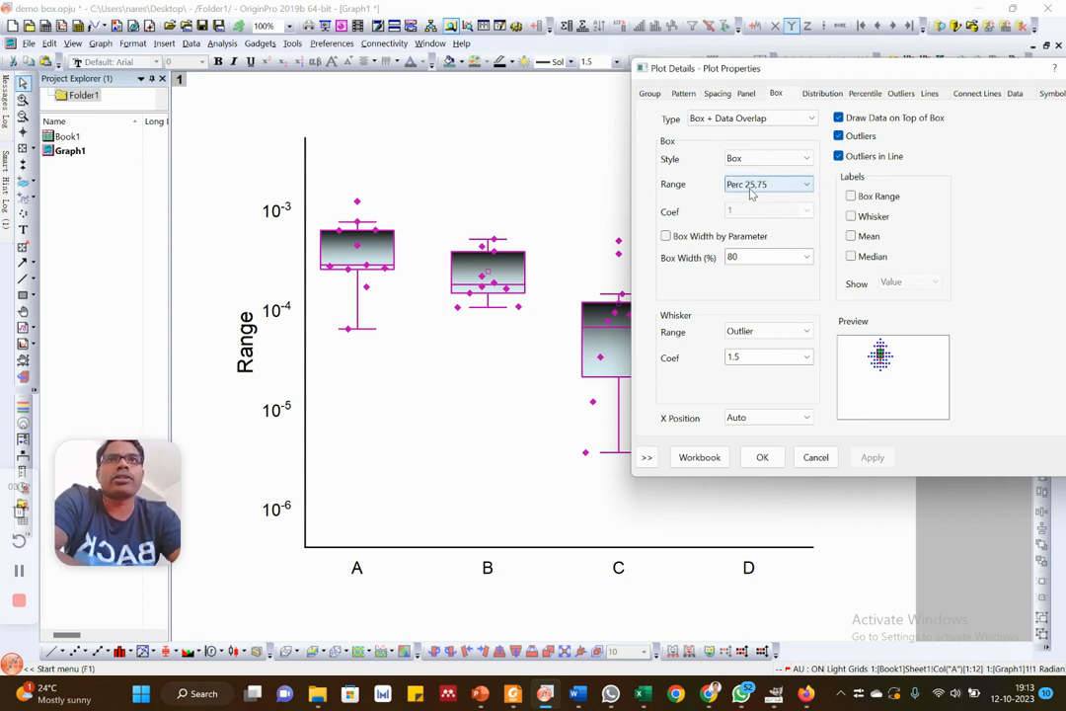
# Add mean value labels to the boxes and apply the change
pyautogui.click(851, 237)
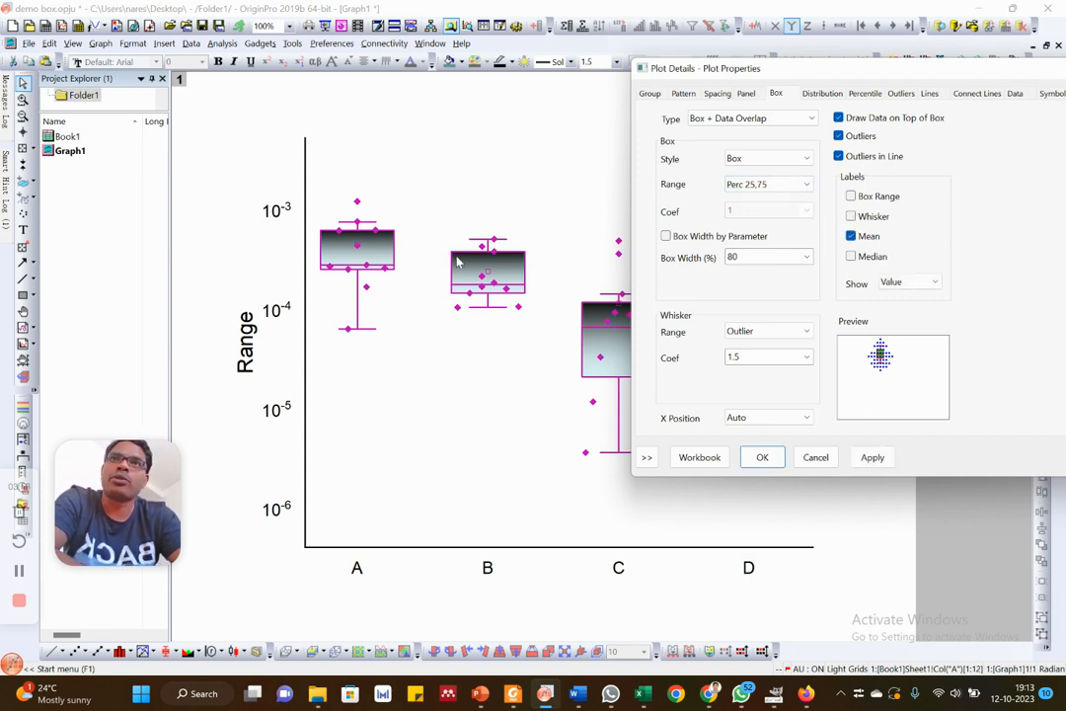
pyautogui.click(872, 457)
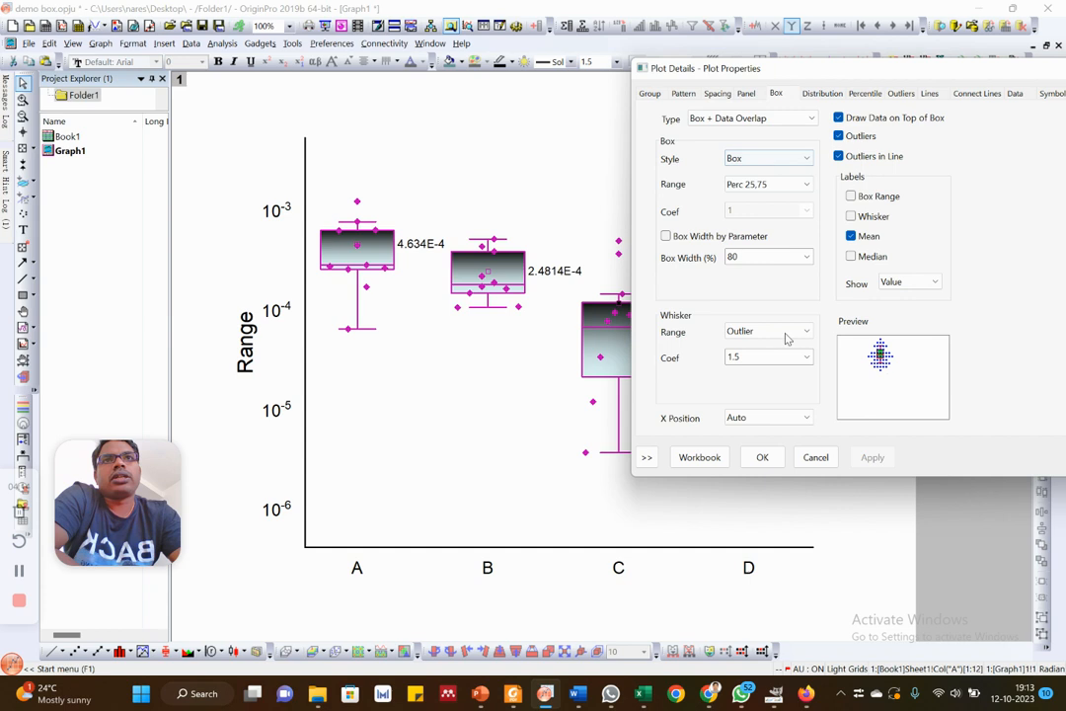
# Review the box style and type options plus the distribution, percentile and outlier settings, and close the plot properties
pyautogui.click(809, 161)
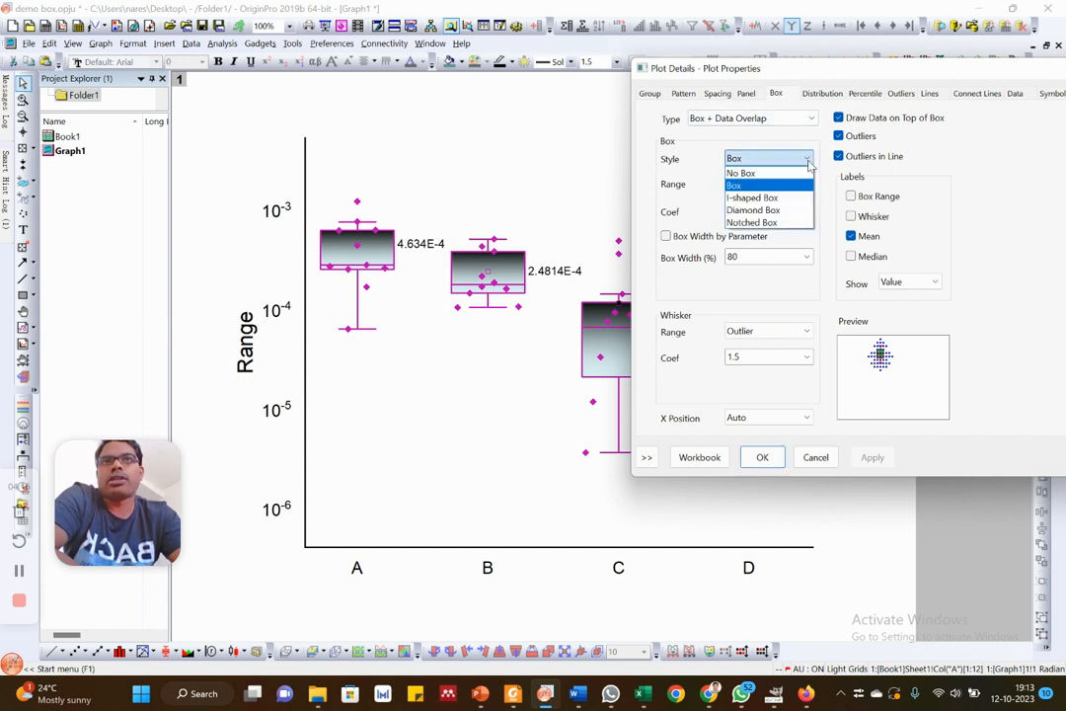
pyautogui.click(760, 184)
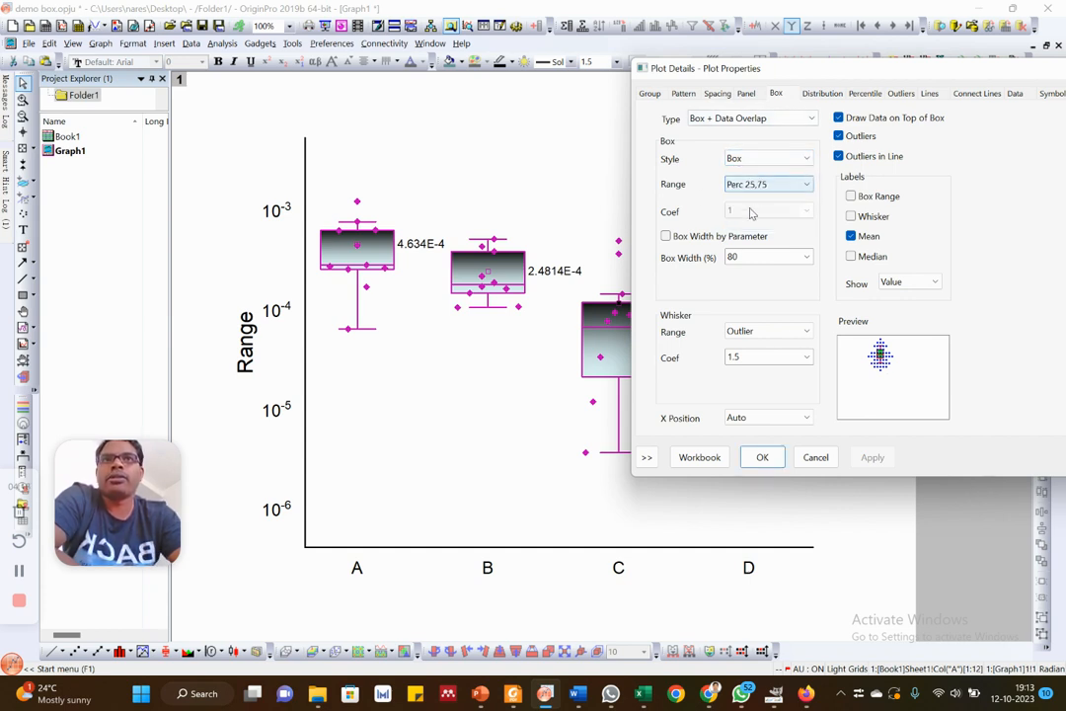
pyautogui.click(775, 120)
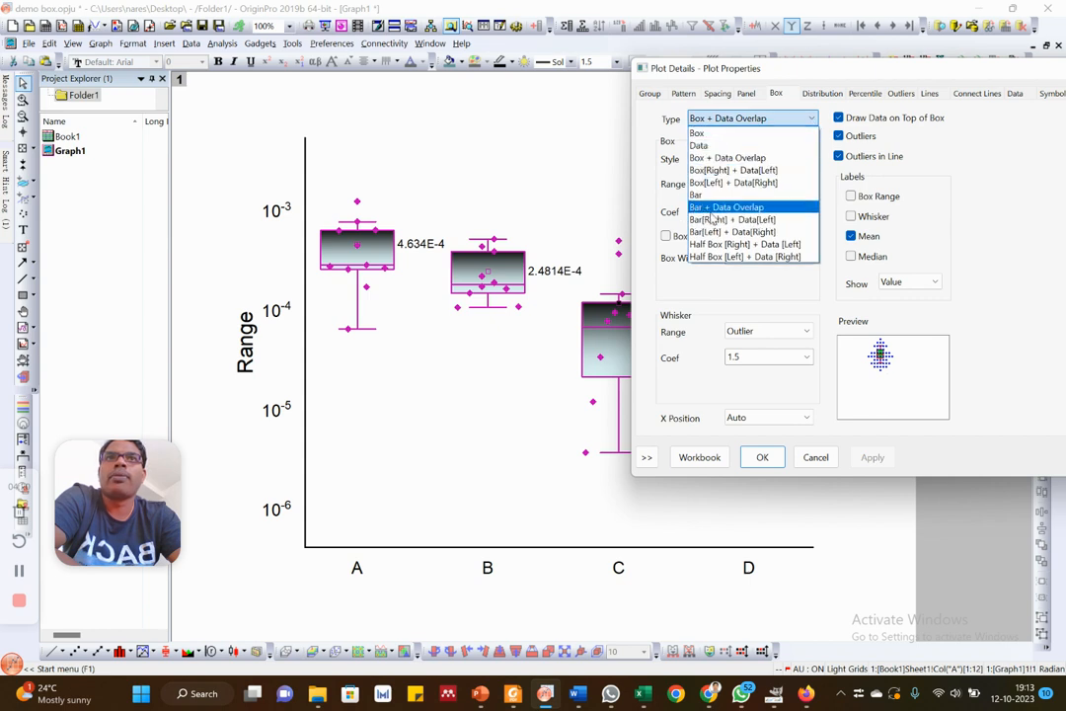
pyautogui.click(718, 159)
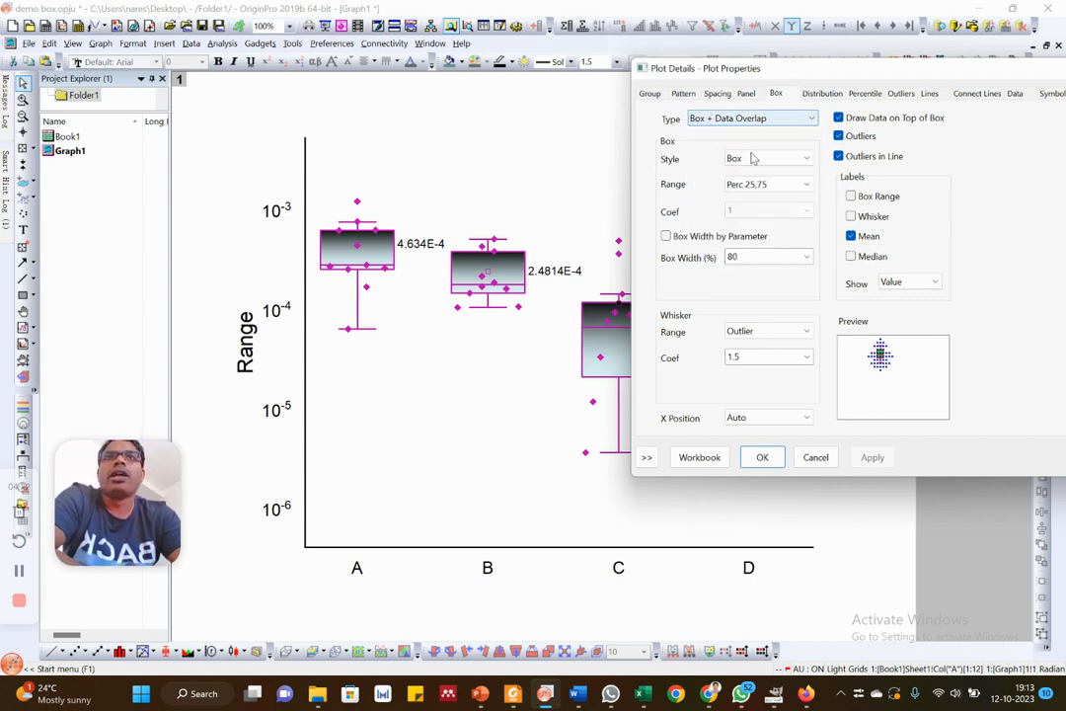
pyautogui.click(821, 95)
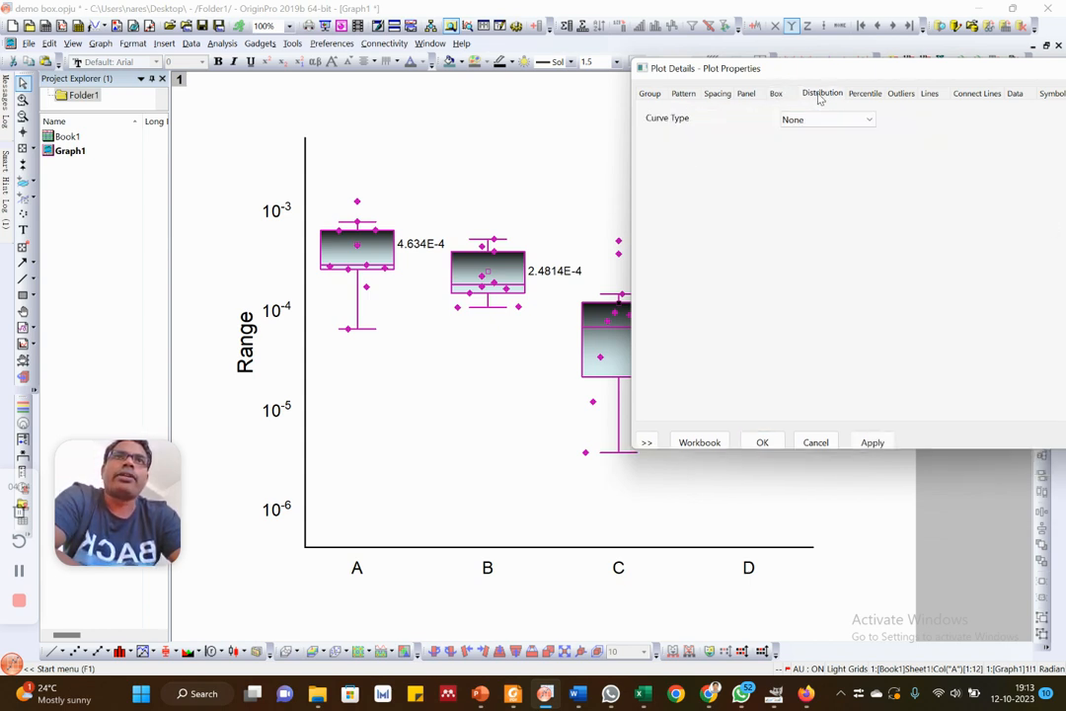
pyautogui.click(865, 95)
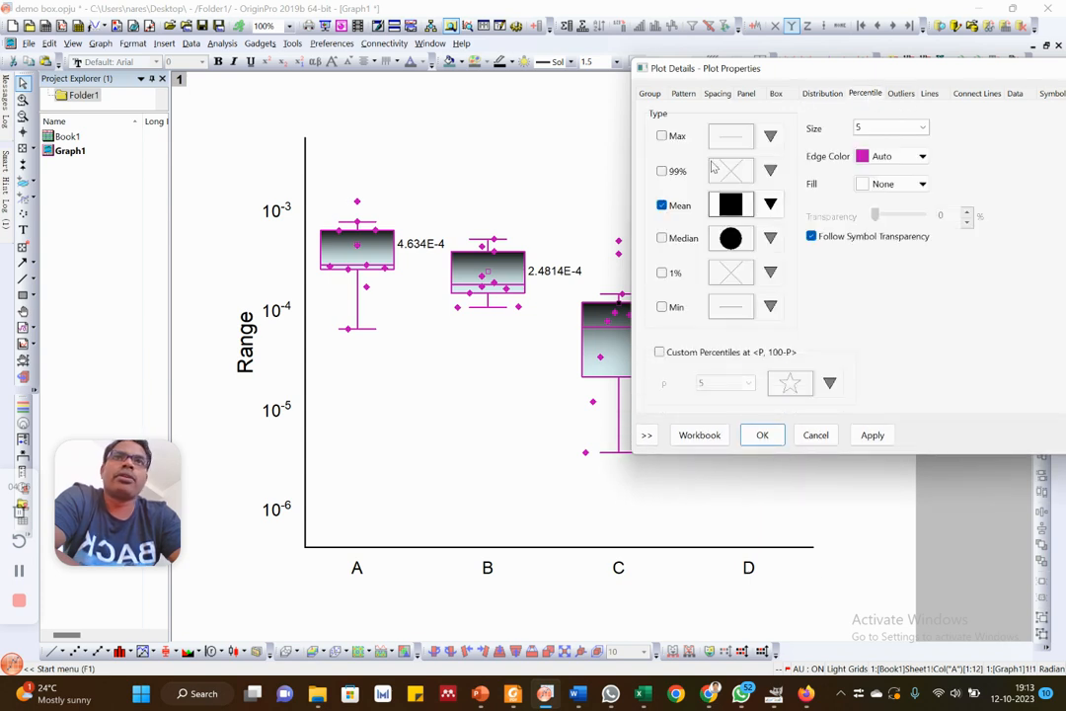
pyautogui.click(904, 95)
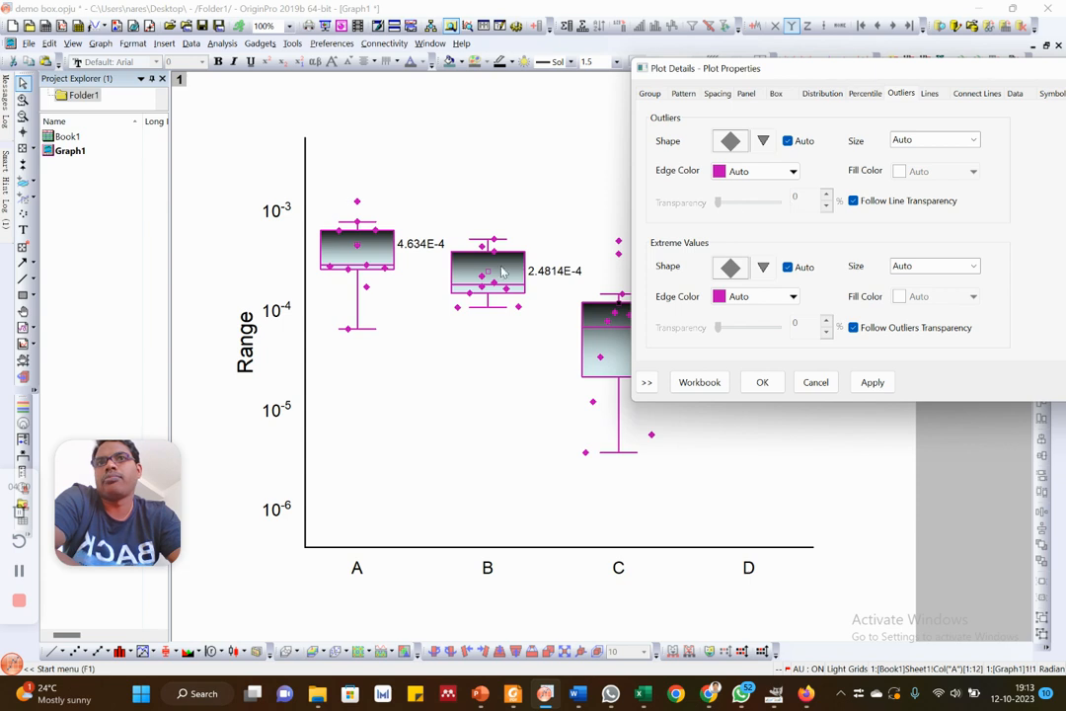
pyautogui.moveTo(848, 67); pyautogui.dragTo(756, 71)
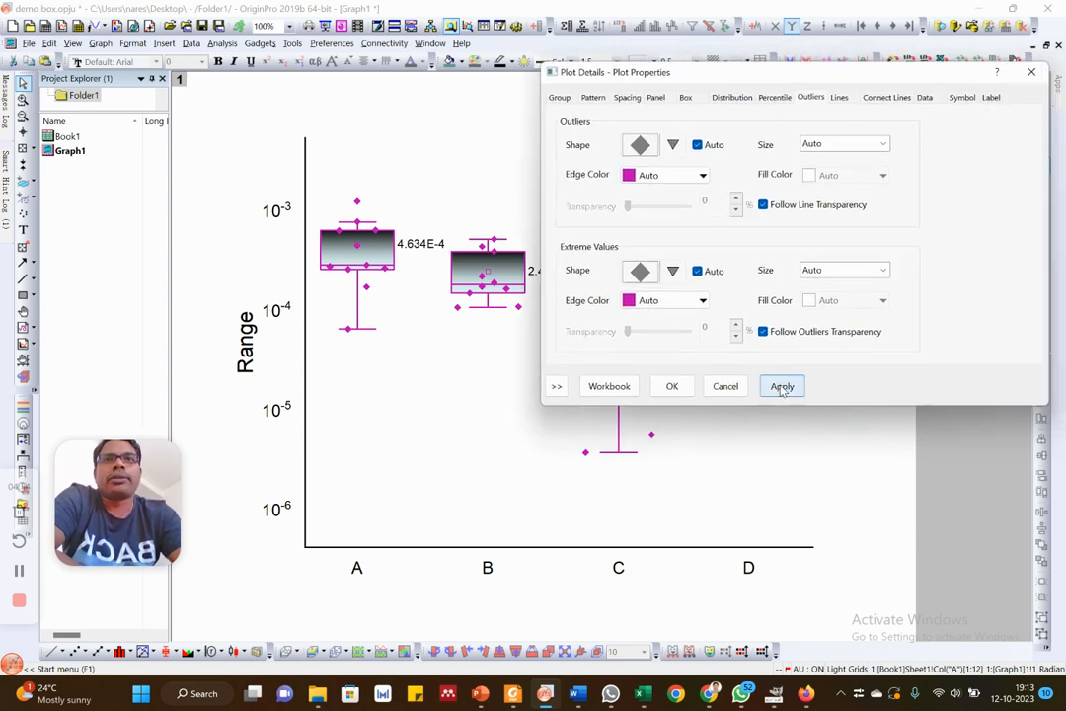
pyautogui.click(679, 386)
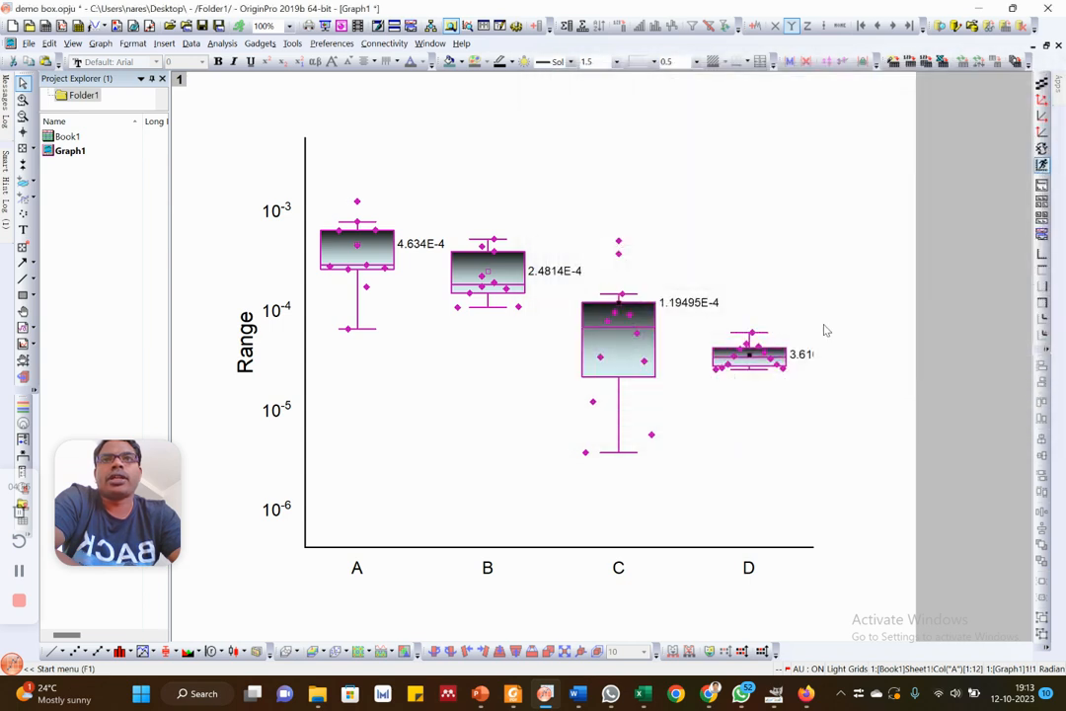
# Remove the mean value labels from all boxes through the plot properties
pyautogui.click(804, 207)
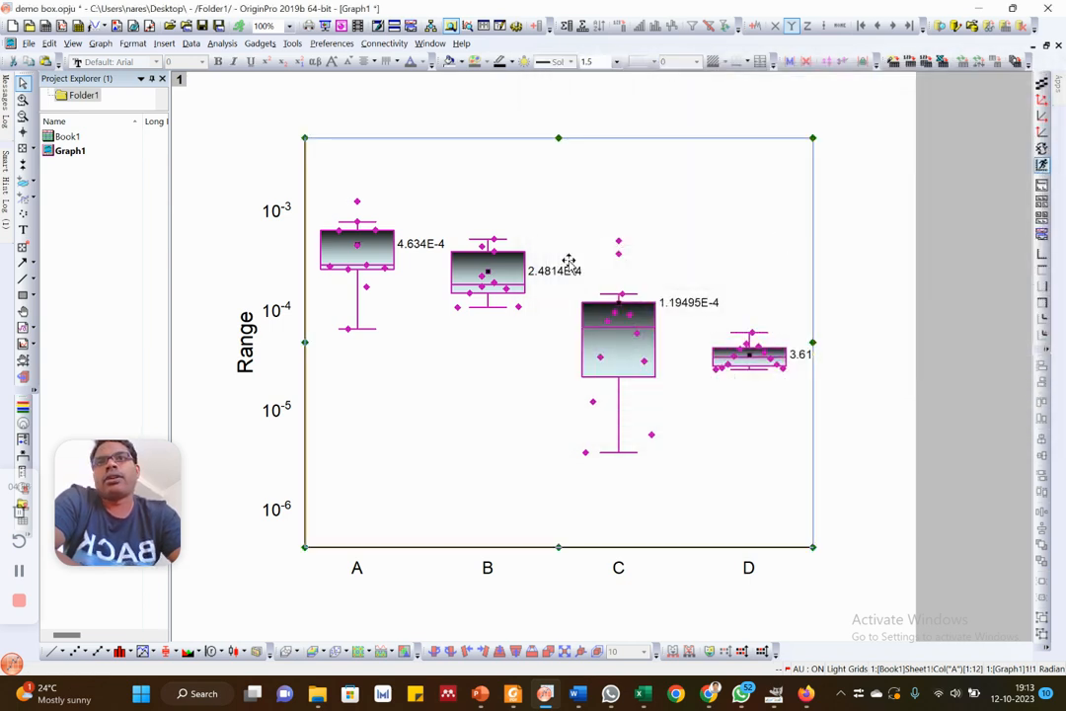
pyautogui.click(422, 249)
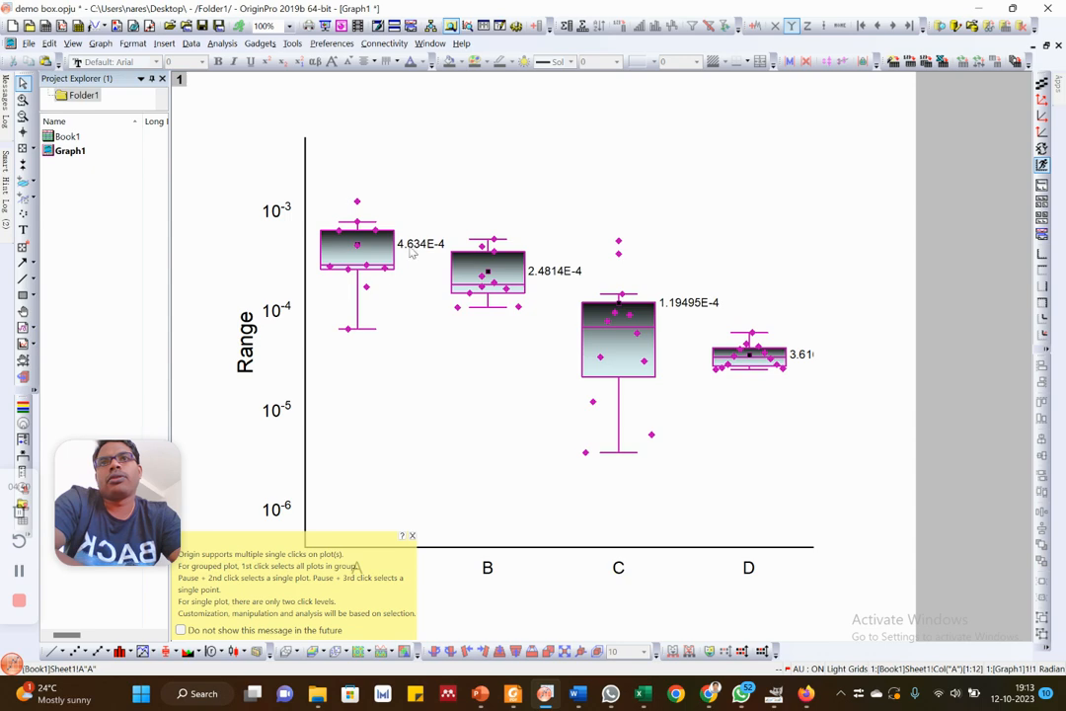
pyautogui.doubleClick(367, 255)
pyautogui.moveTo(761, 133); pyautogui.dragTo(516, 119)
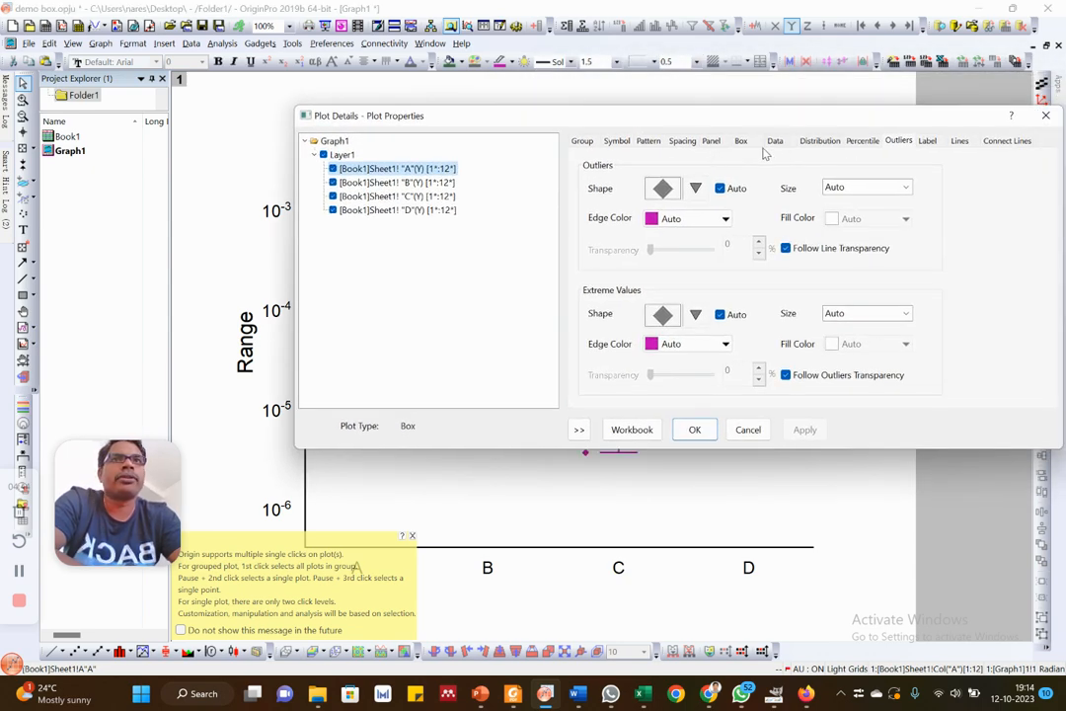
pyautogui.click(741, 141)
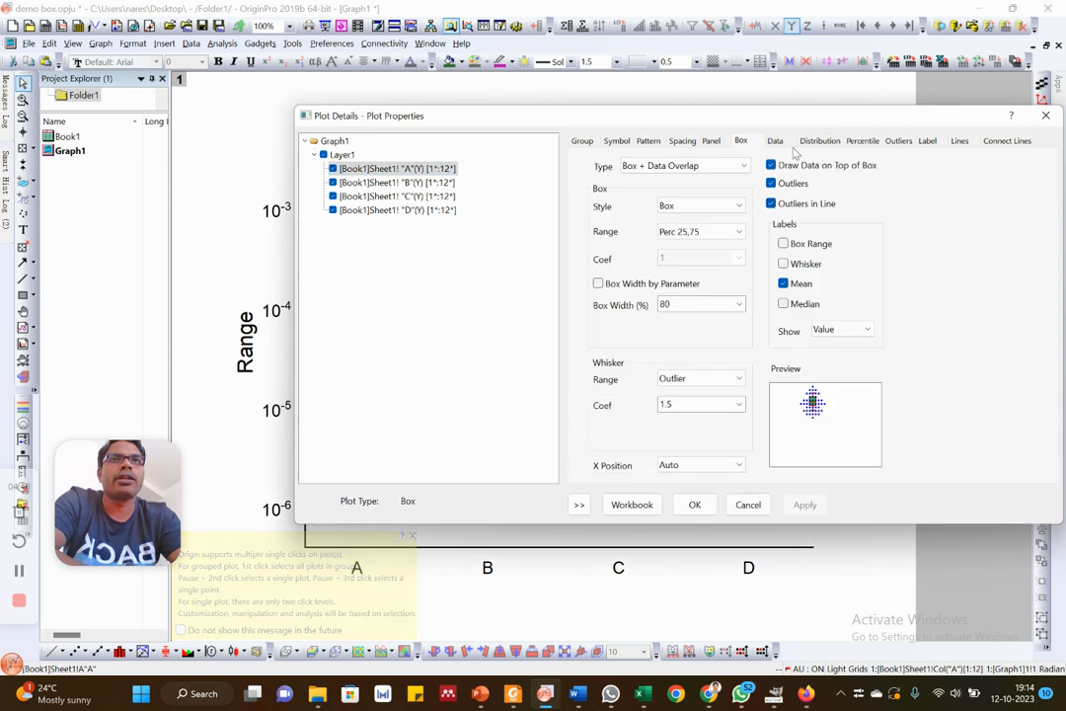
pyautogui.click(783, 284)
pyautogui.click(804, 505)
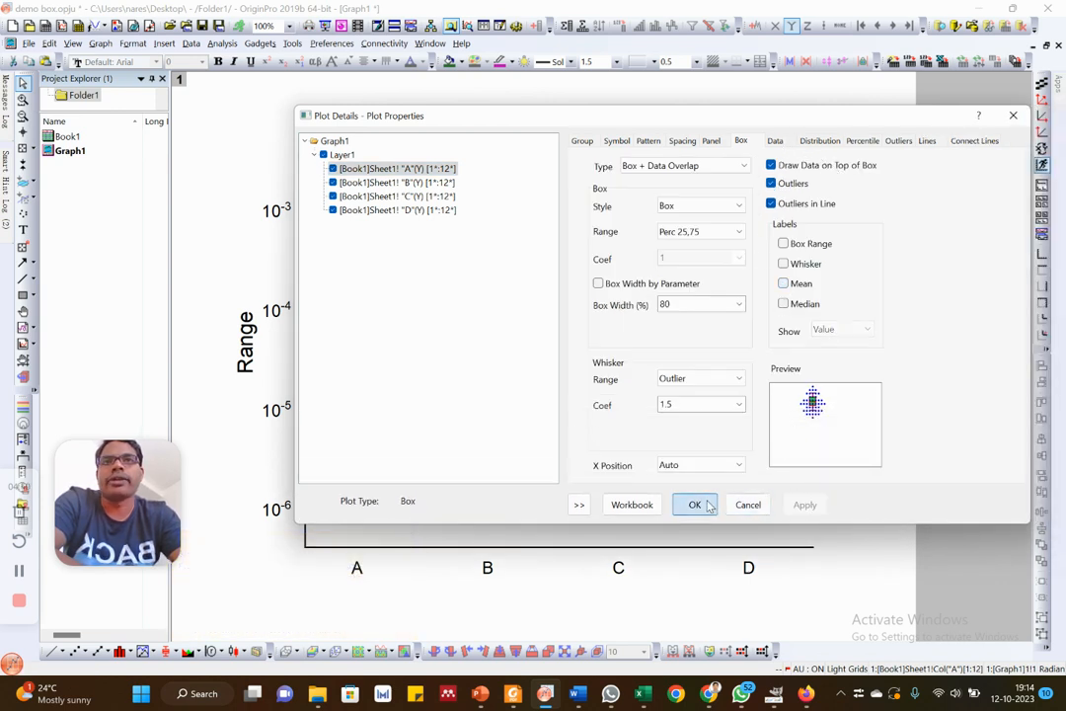
pyautogui.click(696, 505)
# Set the overlaid data symbols to size 8 and dark green #307630 in the plot properties
pyautogui.doubleClick(614, 323)
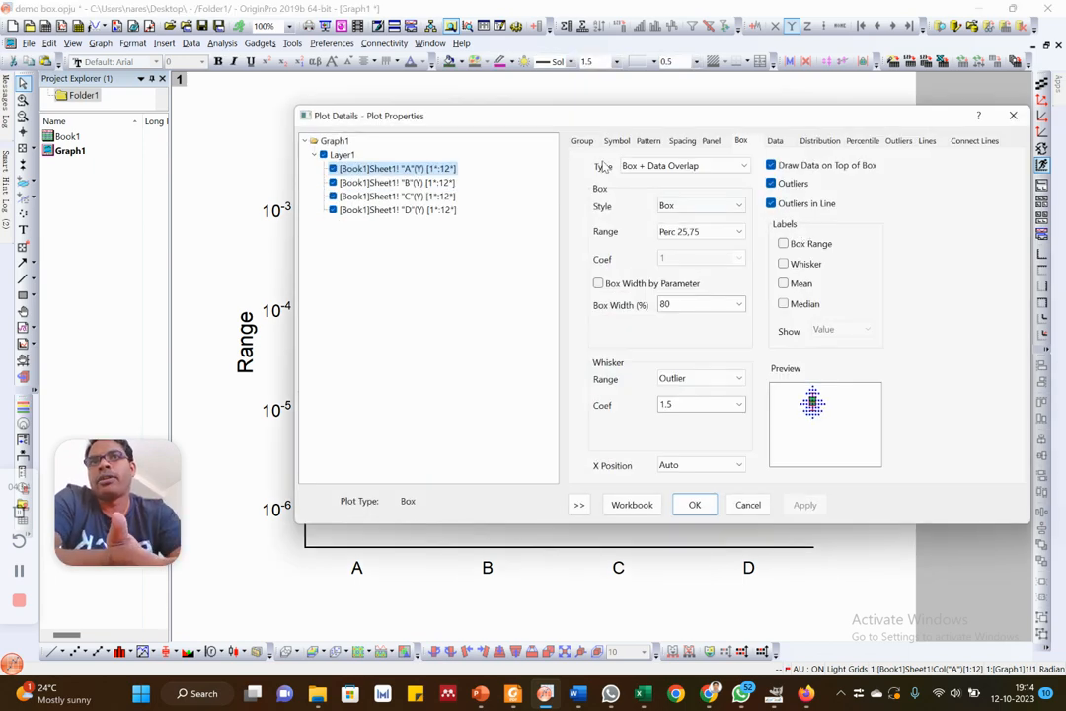
pyautogui.click(620, 140)
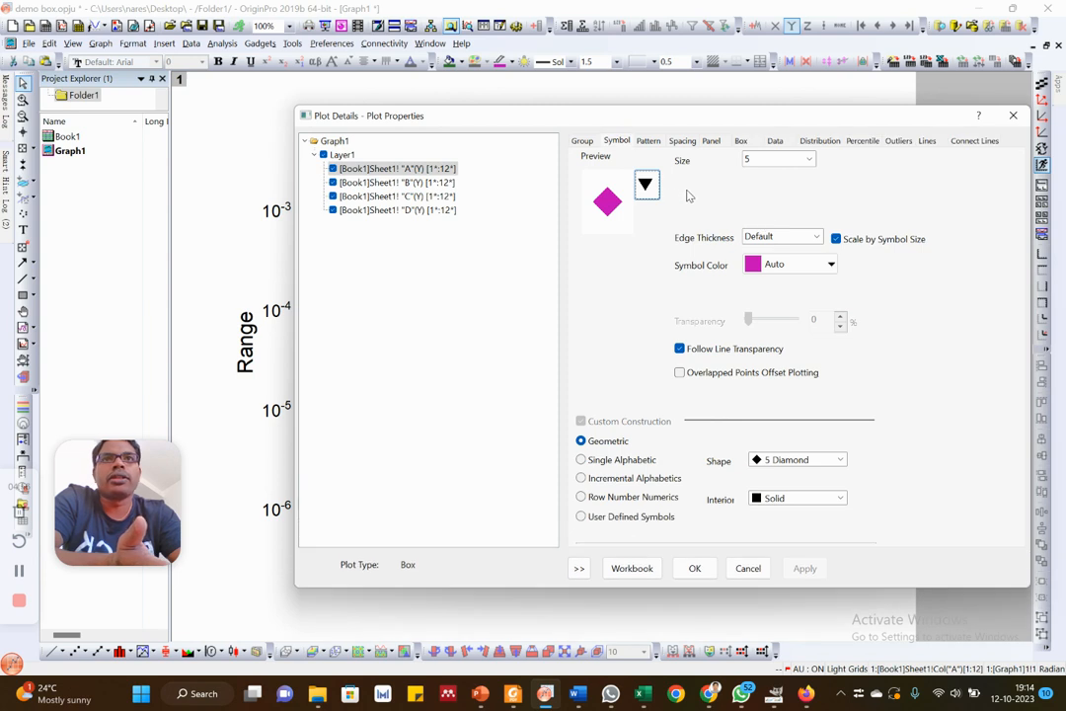
pyautogui.click(808, 159)
pyautogui.click(757, 226)
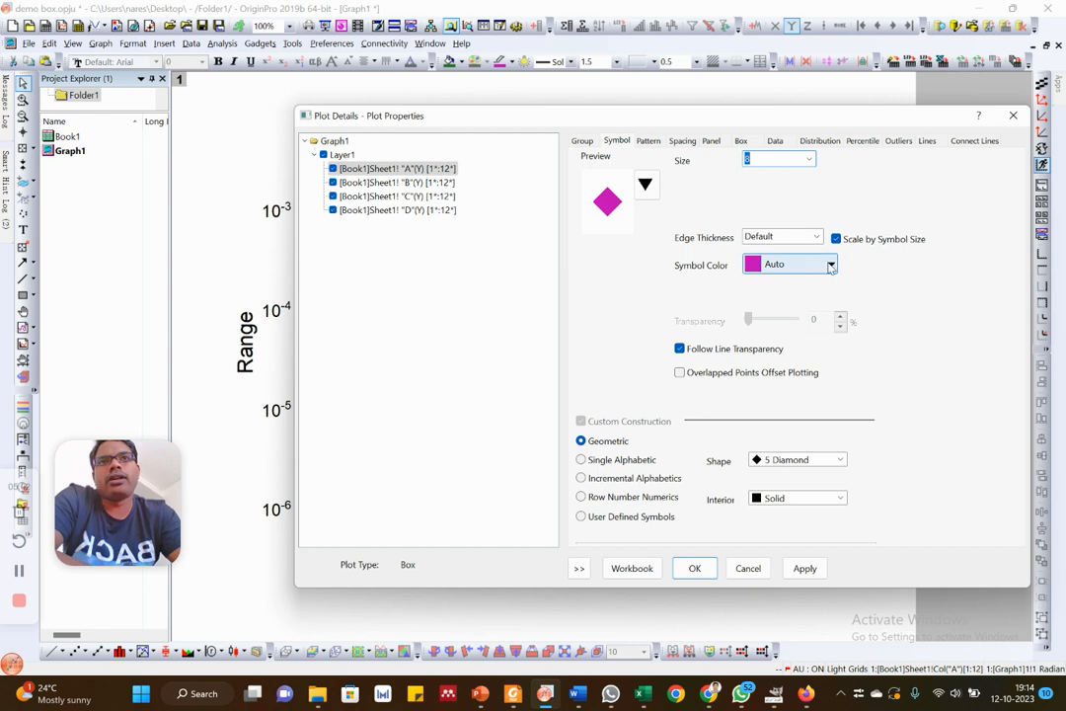
pyautogui.click(831, 265)
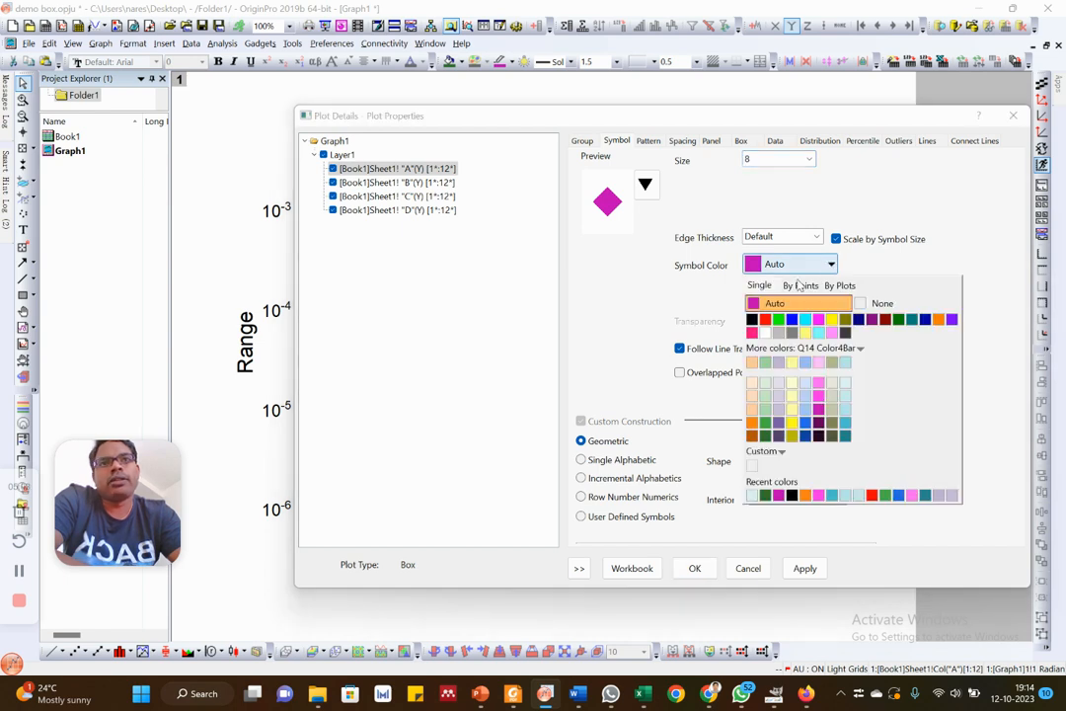
pyautogui.click(767, 438)
pyautogui.click(806, 567)
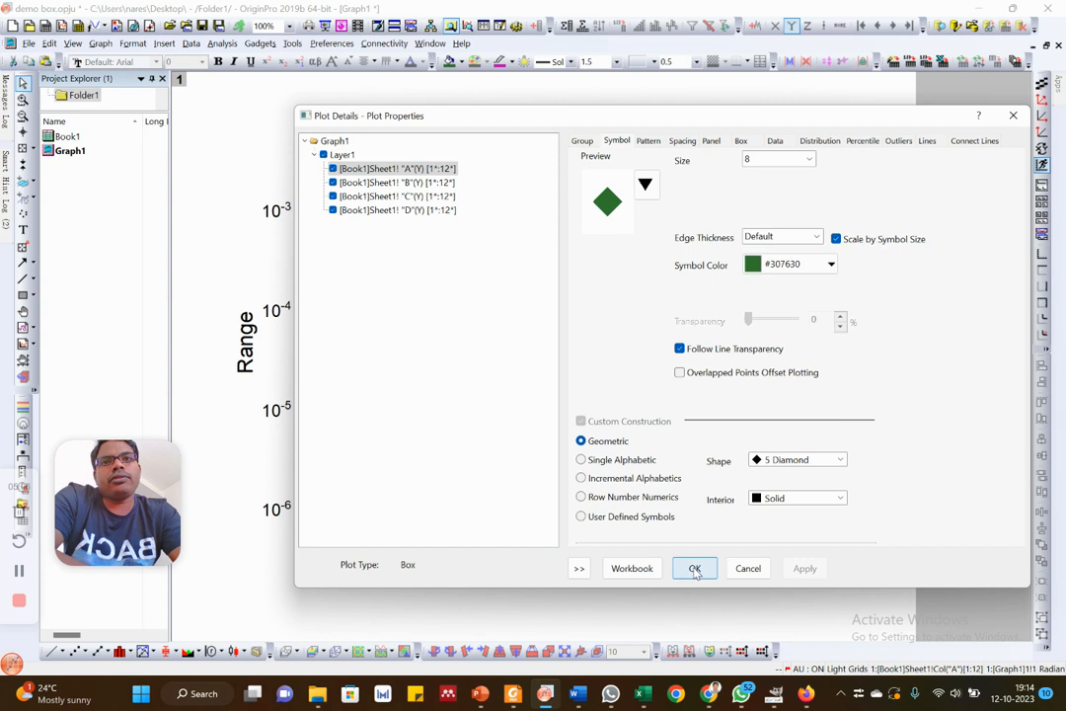
pyautogui.click(695, 569)
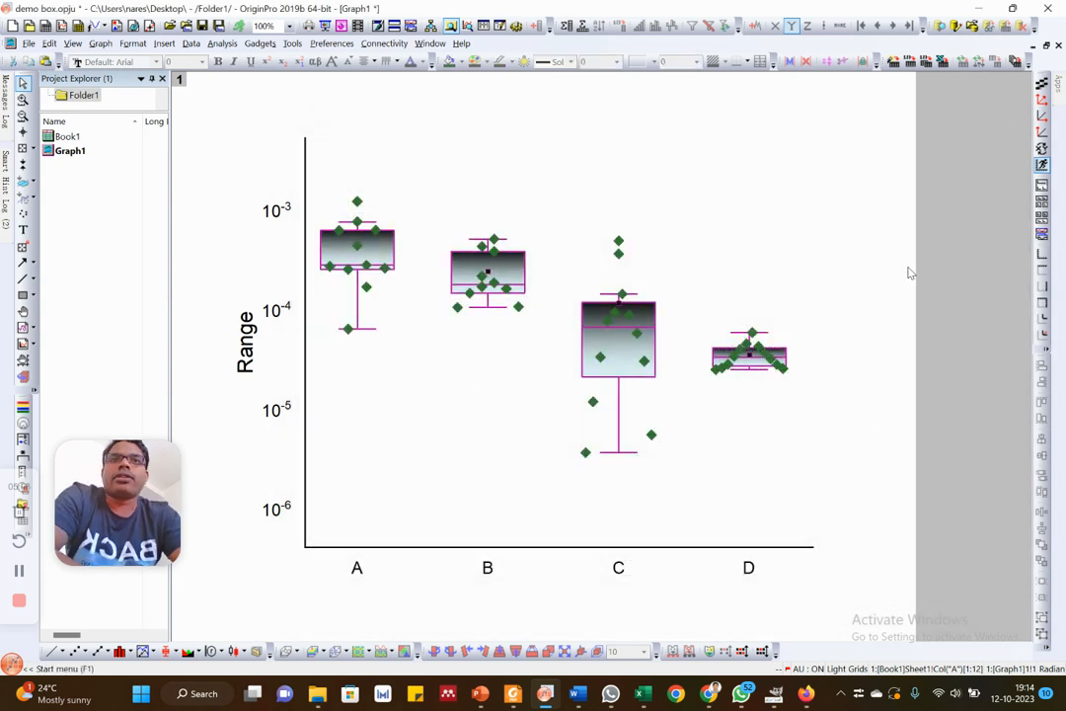
# Show the top axis line with both major and minor tick styles set to None
pyautogui.click(307, 199)
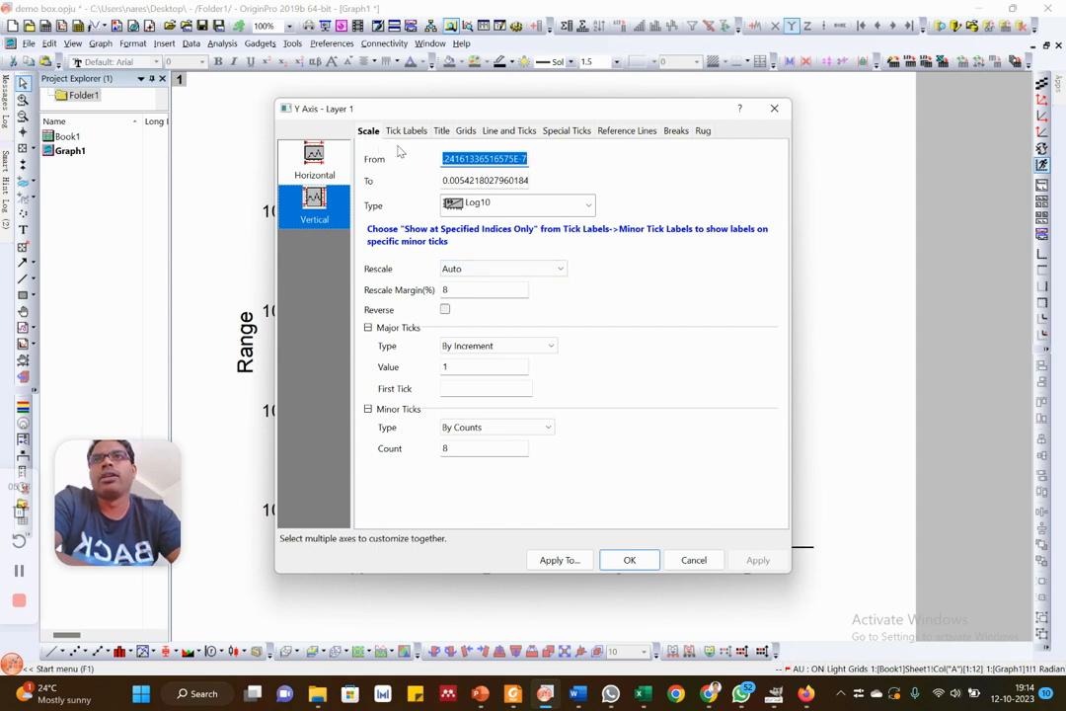
pyautogui.click(507, 133)
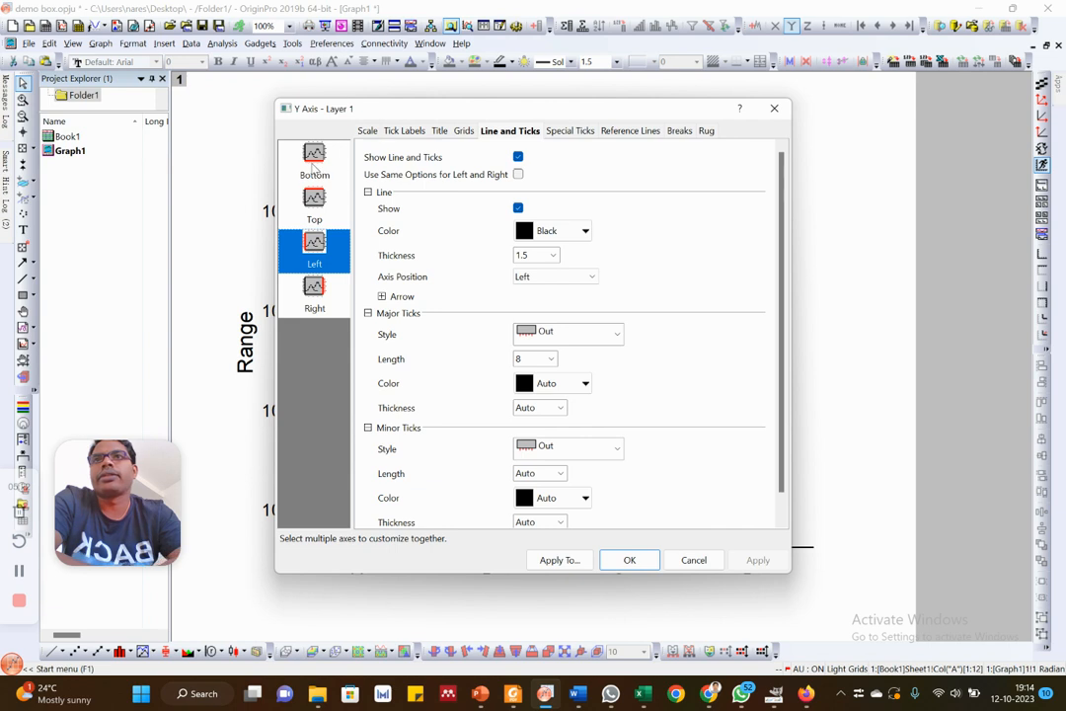
pyautogui.click(314, 204)
pyautogui.click(528, 157)
pyautogui.click(624, 335)
pyautogui.click(567, 413)
pyautogui.click(602, 449)
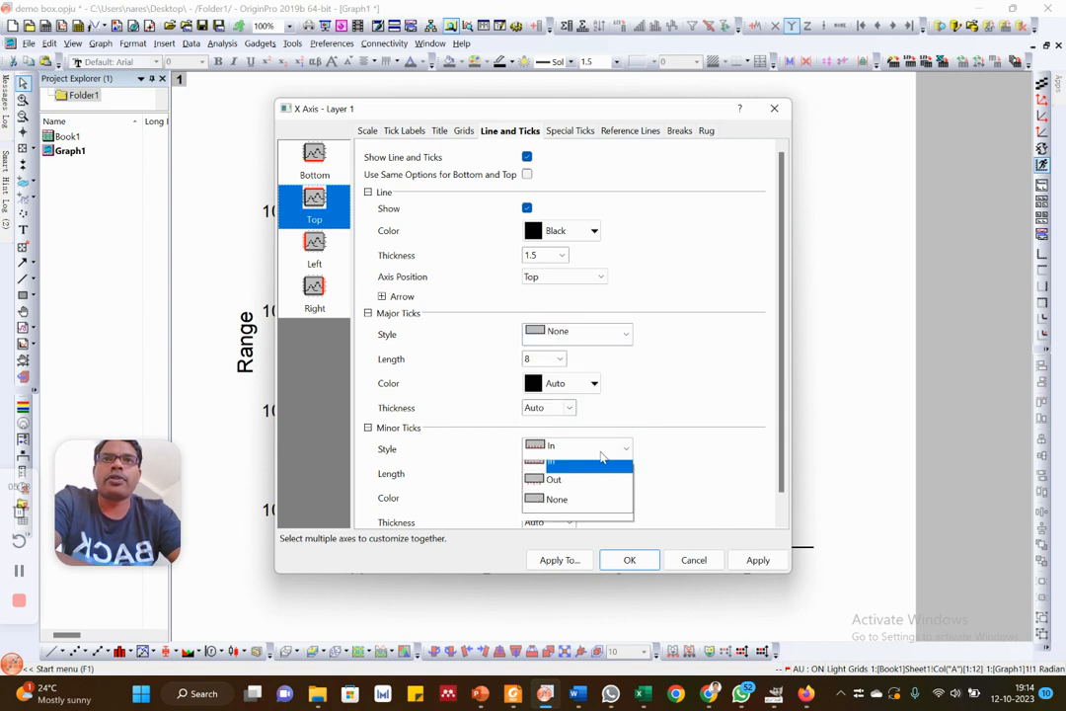
pyautogui.click(558, 526)
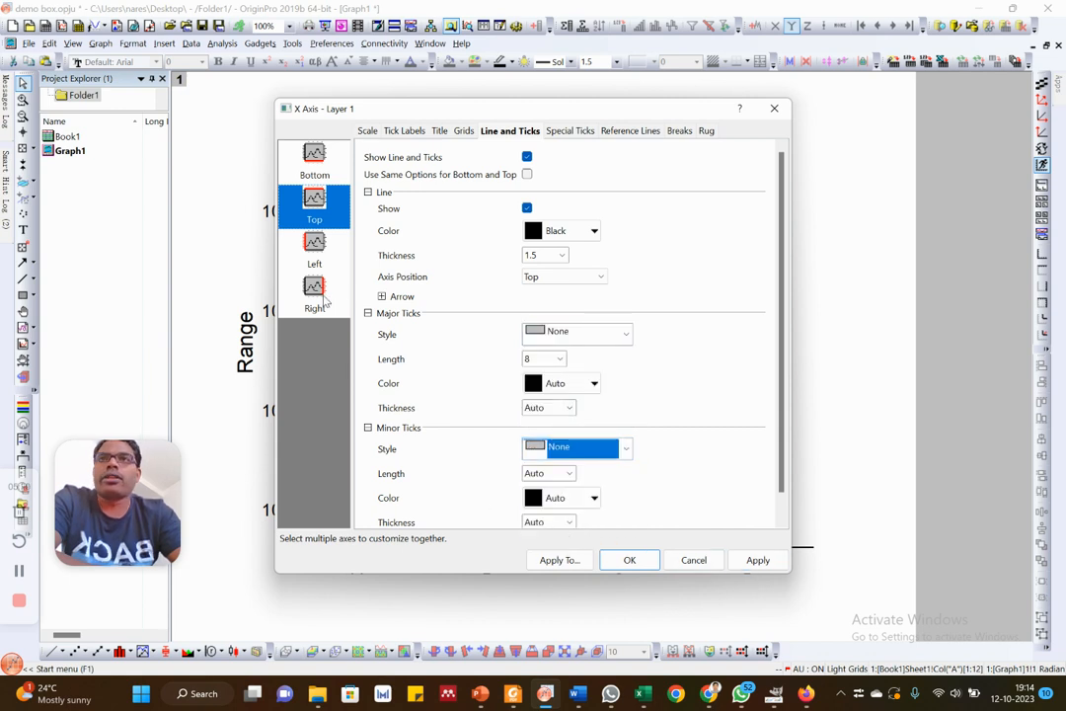
# Show the right axis line with major and minor tick styles set to None, apply it and close the axis settings
pyautogui.click(314, 291)
pyautogui.click(518, 157)
pyautogui.click(560, 336)
pyautogui.click(548, 413)
pyautogui.click(592, 448)
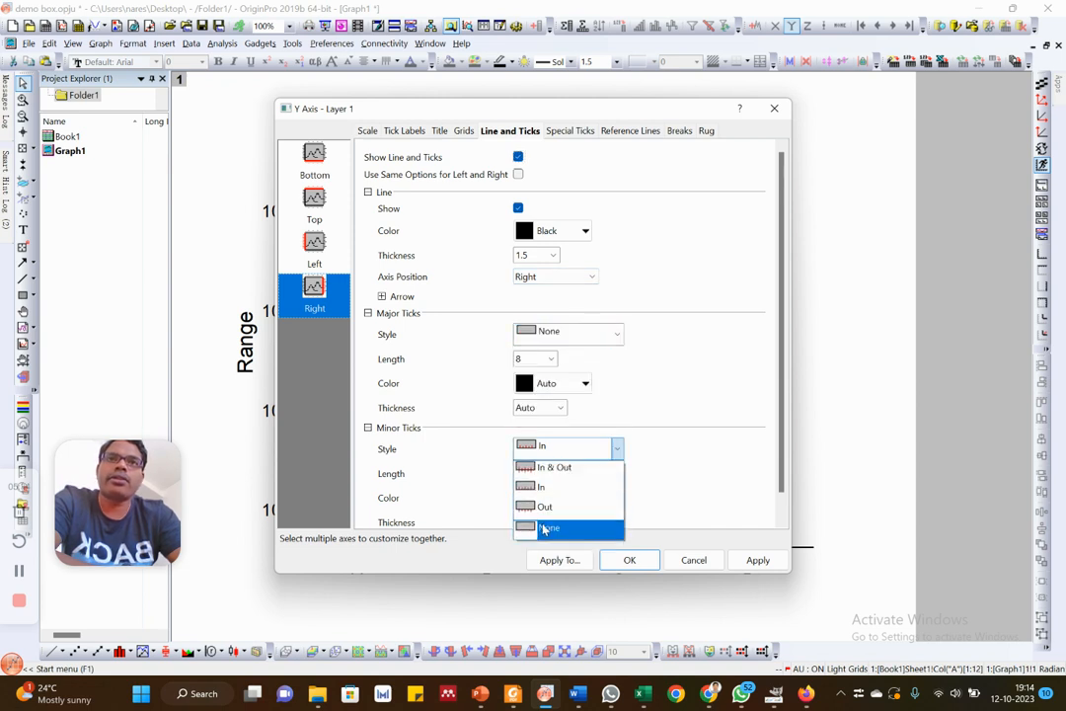
pyautogui.click(547, 528)
pyautogui.click(757, 560)
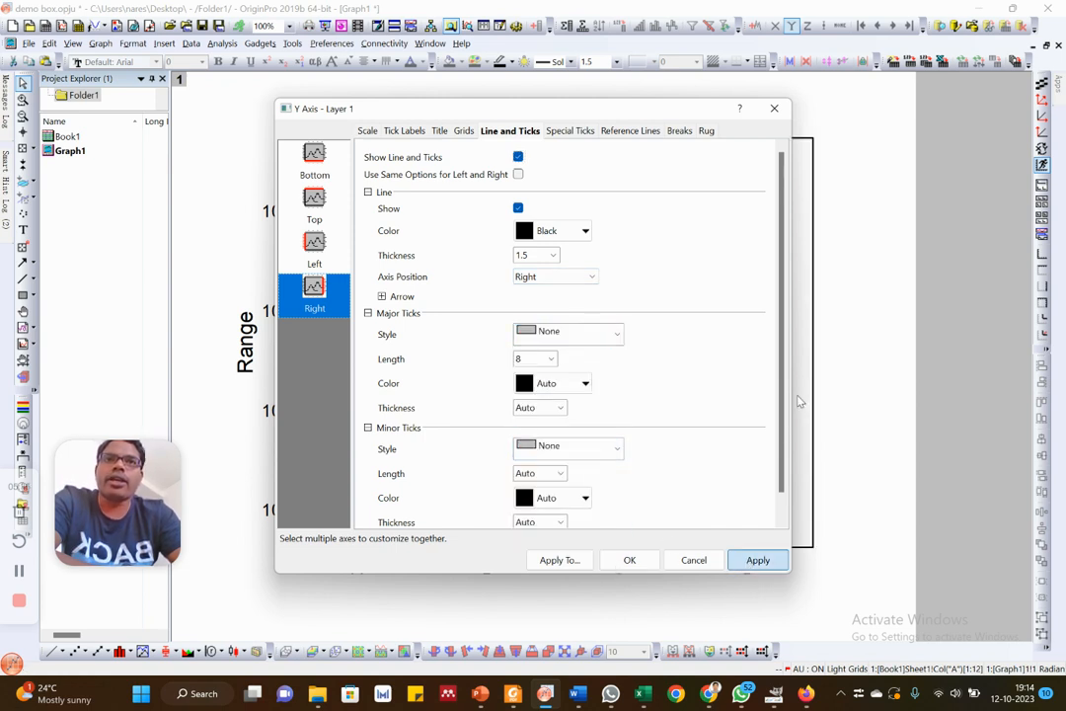
pyautogui.press('Escape')
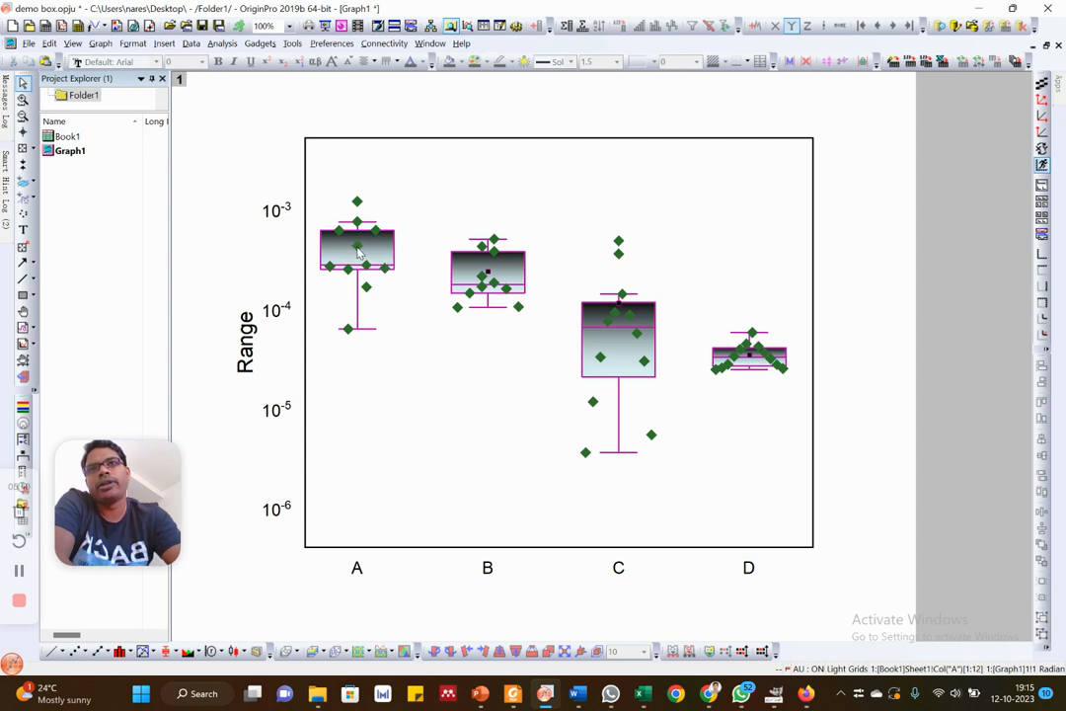
# Review the source data in the Book1 worksheet and return to the Graph1 box chart
pyautogui.moveTo(364, 250)
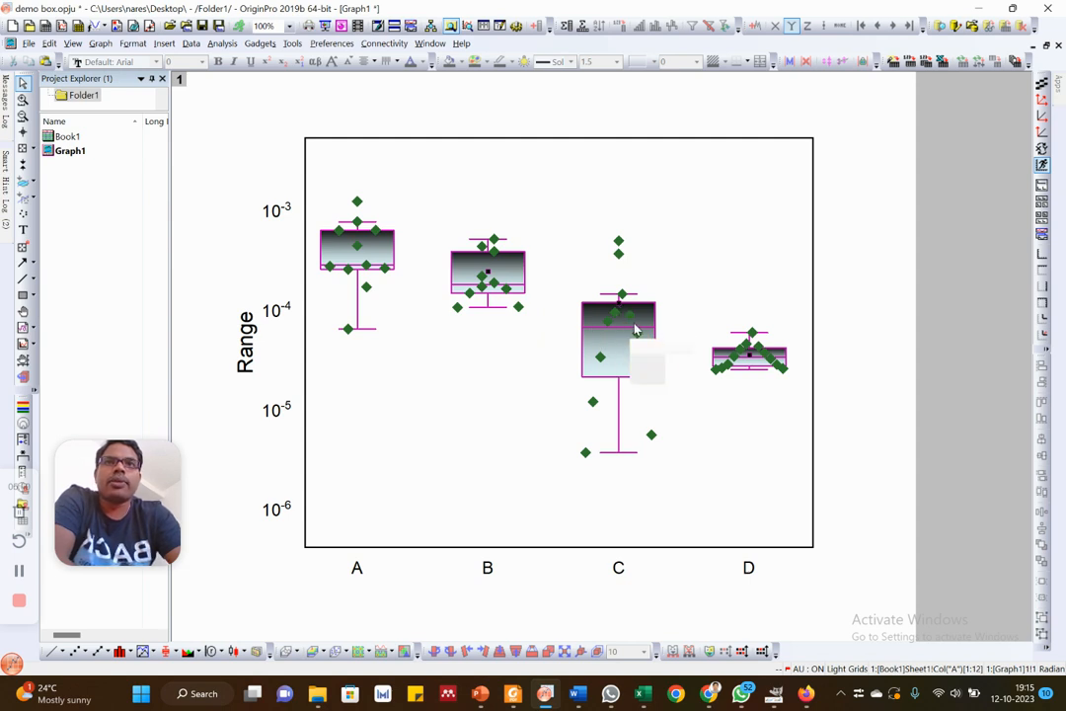
pyautogui.moveTo(516, 293)
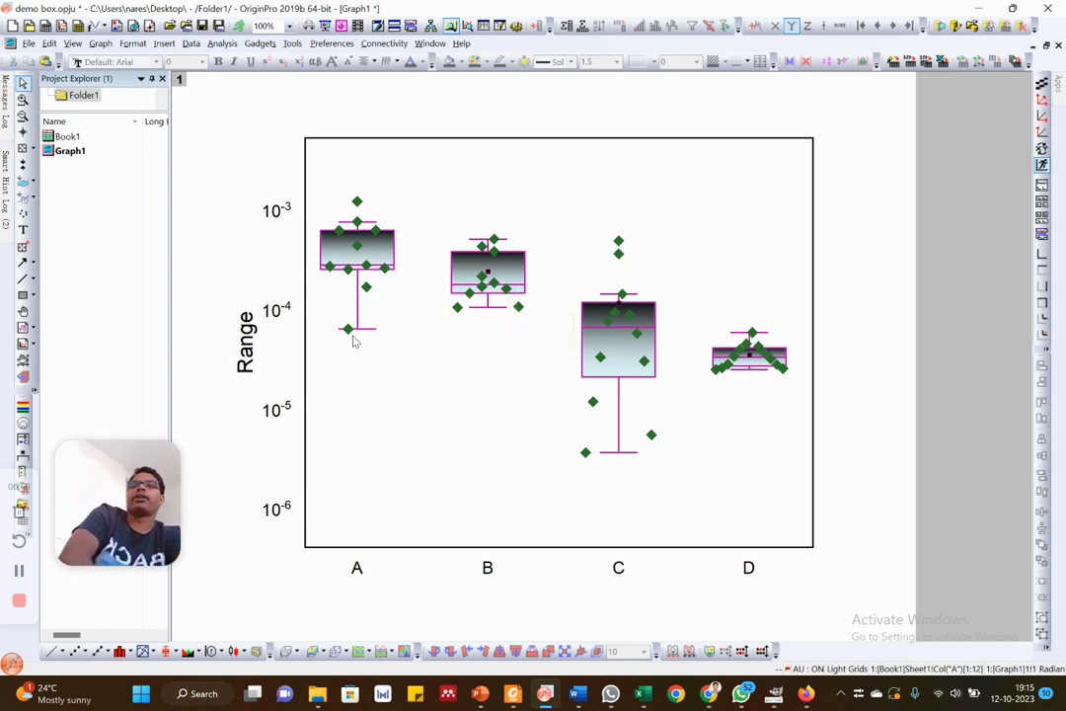
pyautogui.doubleClick(88, 138)
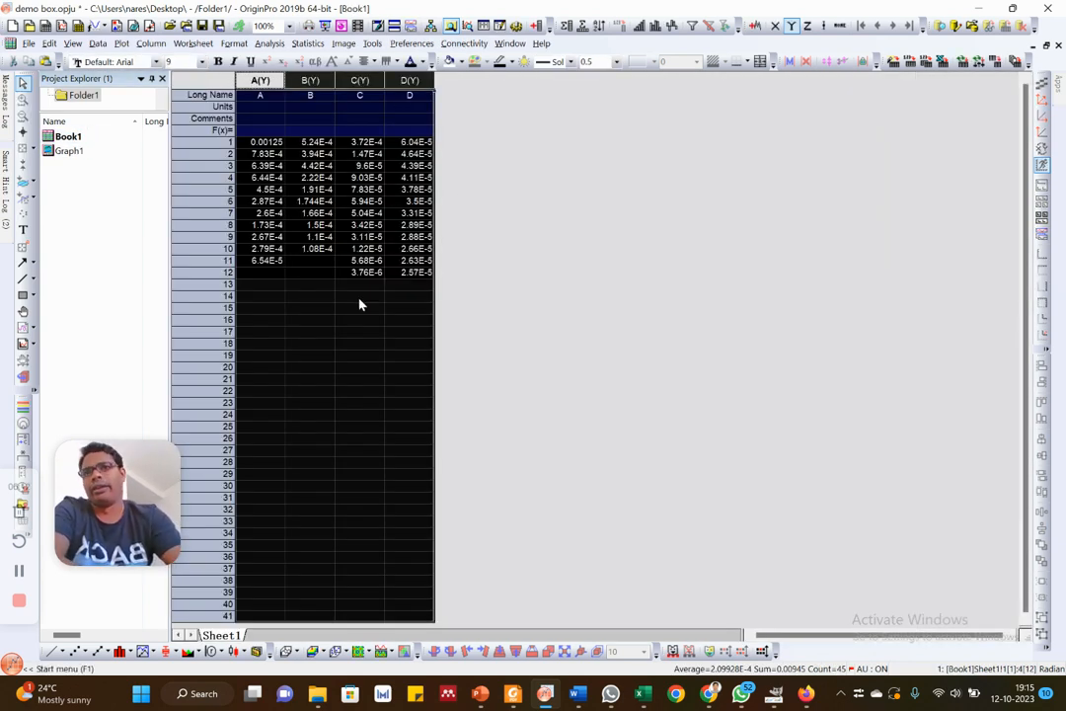
pyautogui.click(91, 154)
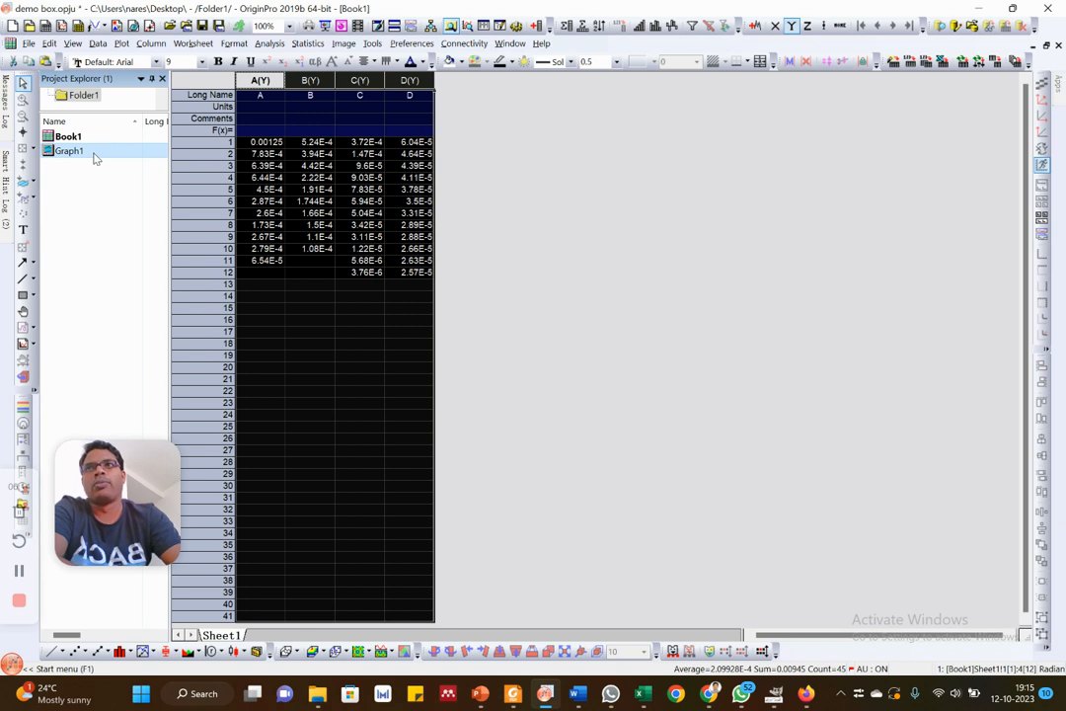
pyautogui.doubleClick(93, 154)
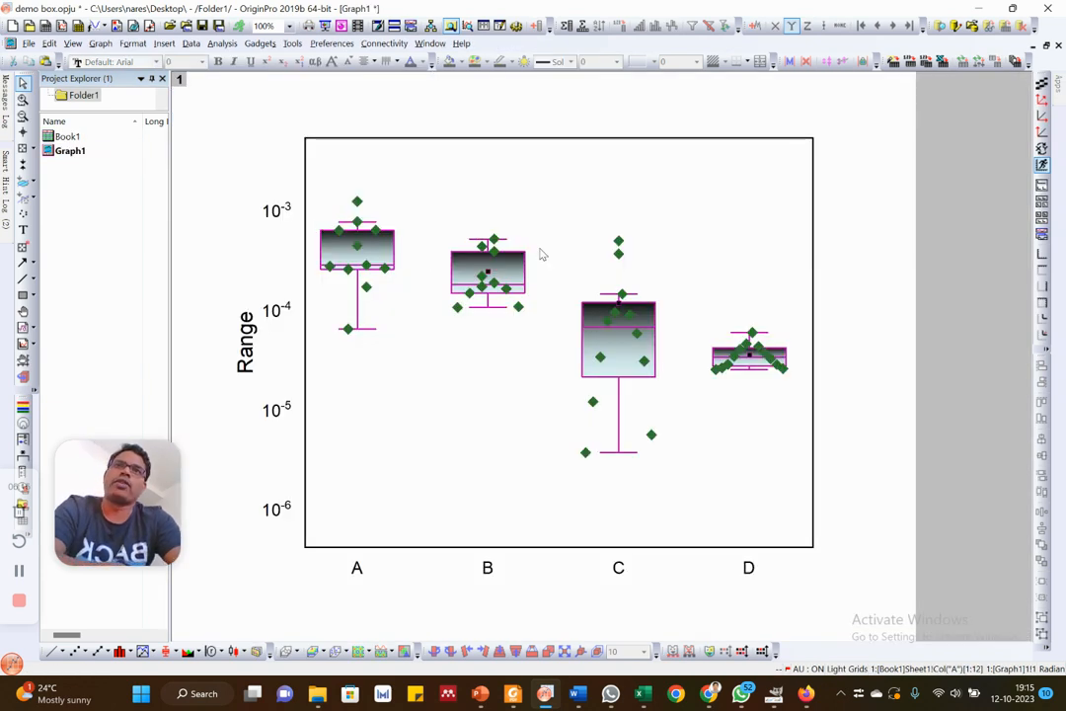